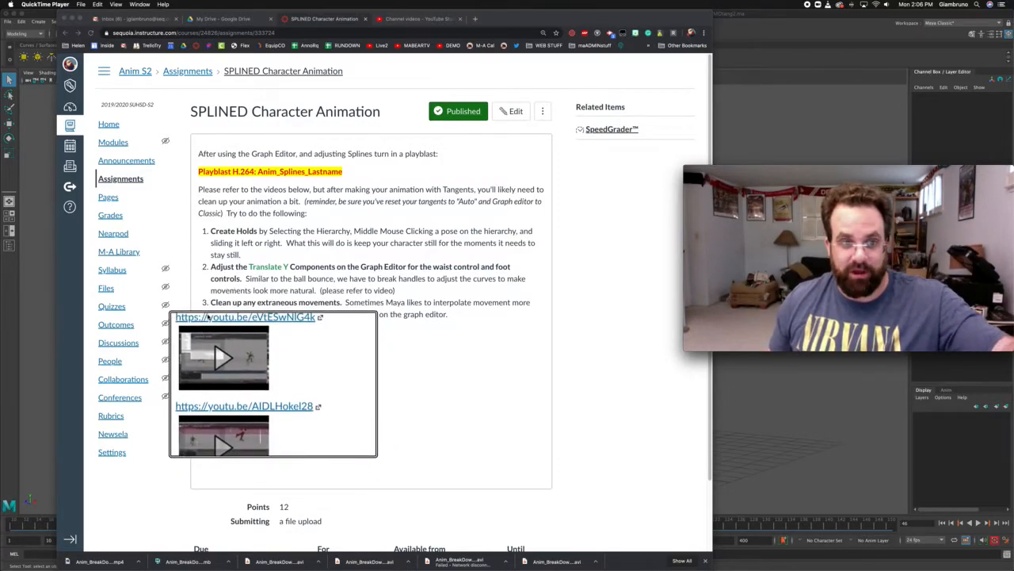
Review the playblast requirements and instructions on the SPLINED Character Animation assignment page.
scroll(227, 309, "down", 2, "ctrl")
scroll(230, 316, "down", 2, "ctrl")
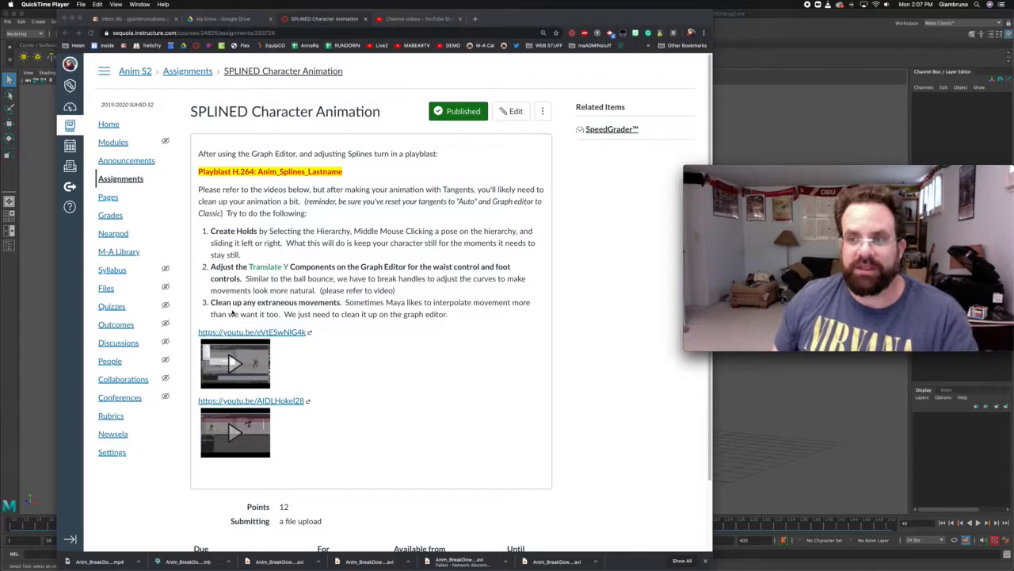
scroll(312, 368, "down", 2)
scroll(334, 379, "up", 2)
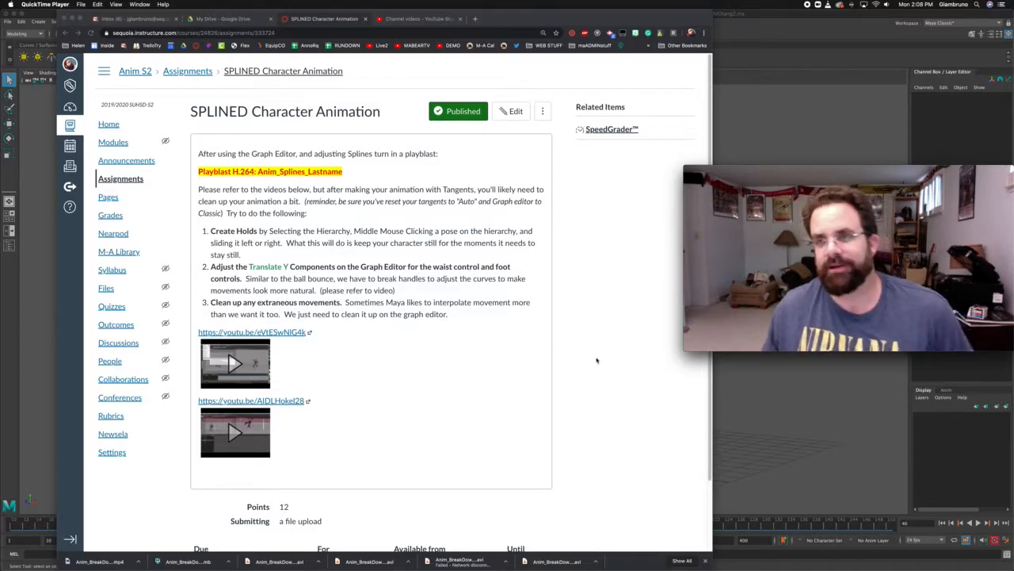
Switch to Maya, play the ninja animation, and scrub through its opening frames up to frame 36.
left_click(783, 394)
left_click_drag(288, 527, 7, 526)
left_click(978, 523)
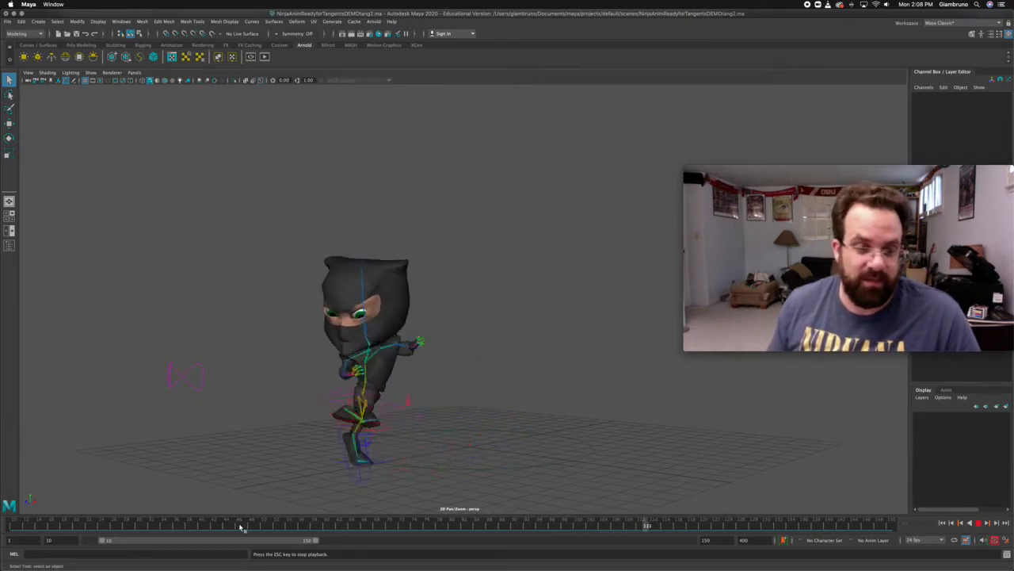
mouse_move(240, 527)
left_mouse_down()
mouse_move(103, 525)
mouse_move(58, 536)
mouse_move(13, 528)
mouse_move(52, 533)
left_mouse_up()
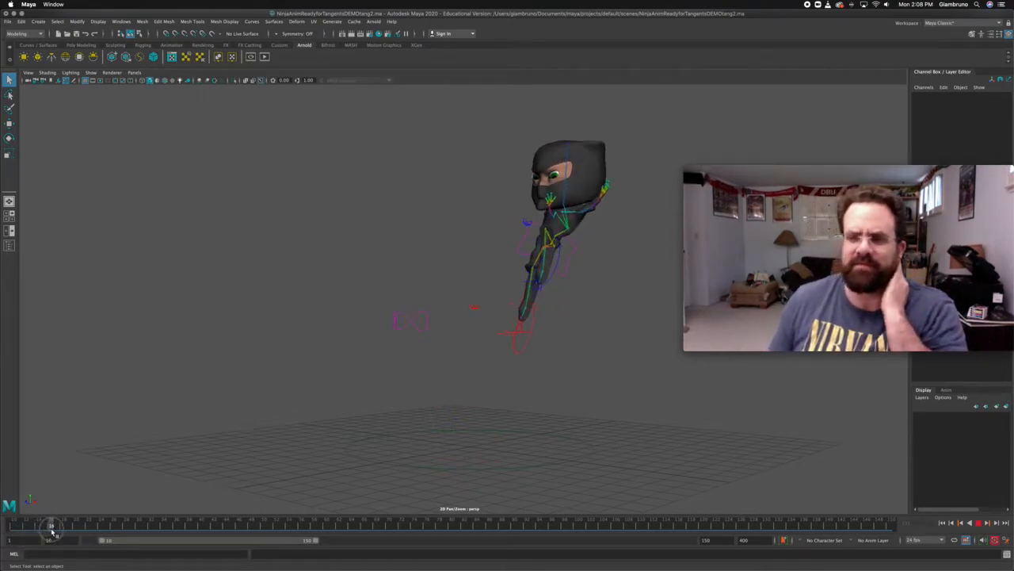
left_click_drag(52, 533, 76, 535)
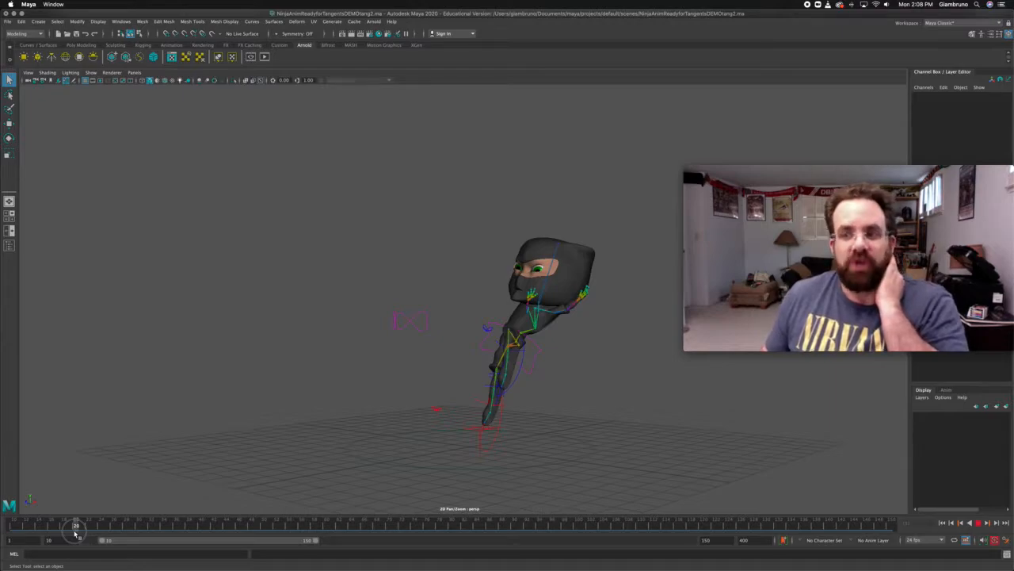
mouse_move(75, 525)
left_mouse_down()
mouse_move(95, 525)
mouse_move(63, 526)
mouse_move(178, 527)
left_mouse_up()
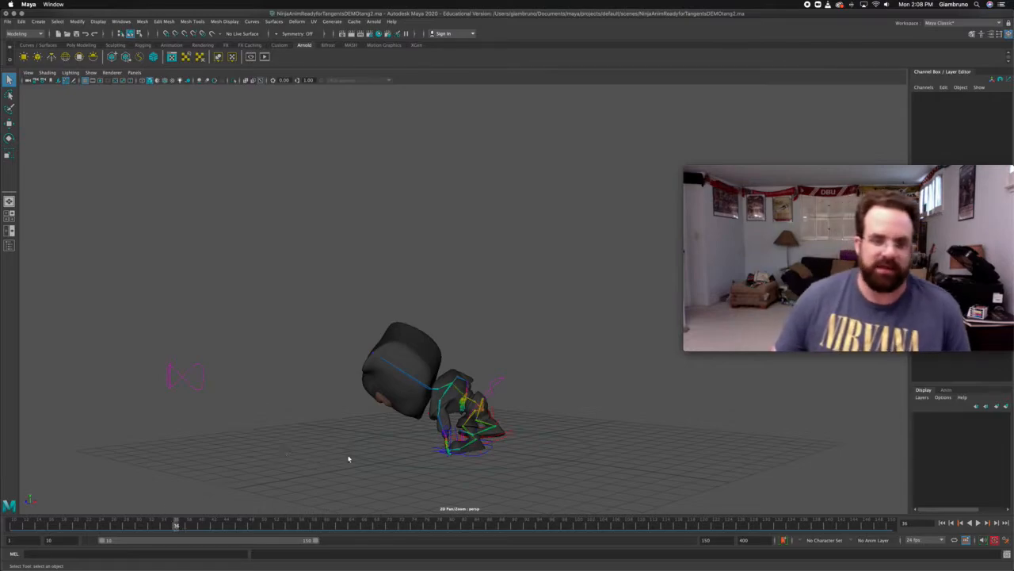
Select the ground control's full hierarchy and examine the motion between frames 24 and 42.
left_click_drag(385, 442, 339, 473)
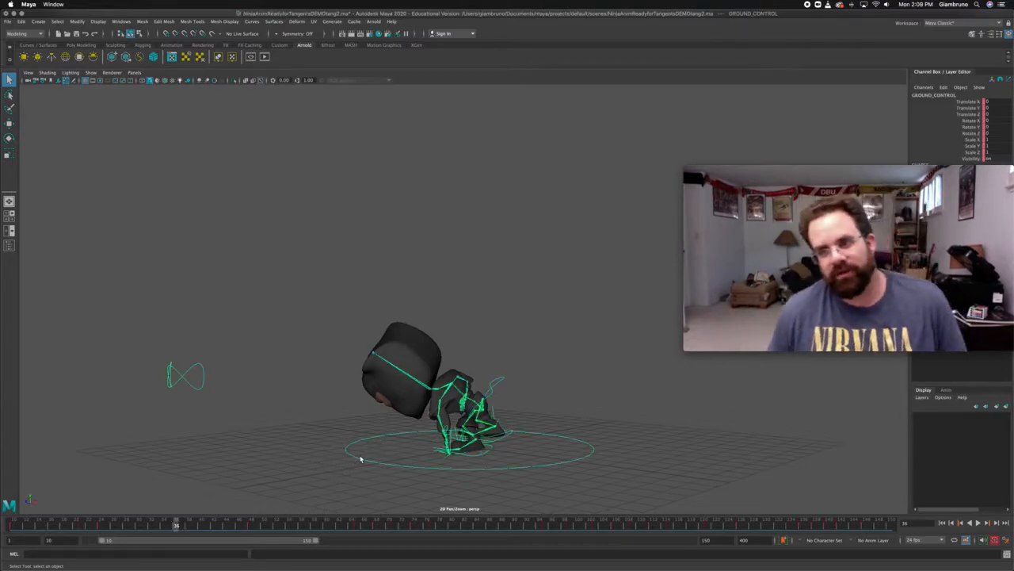
right_click_drag(360, 457, 354, 445)
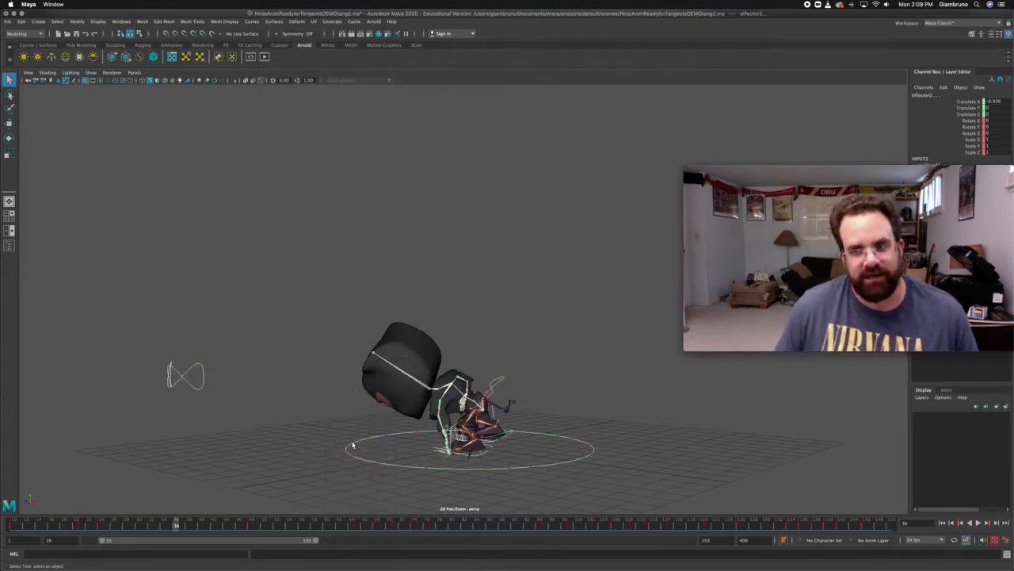
left_click_drag(144, 524, 214, 532)
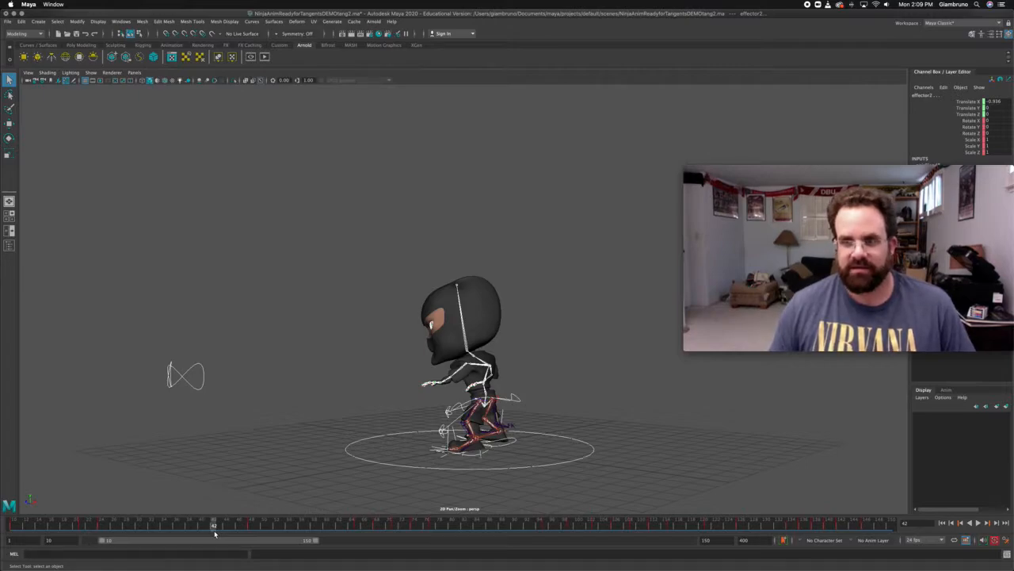
left_click(103, 524)
left_click_drag(103, 525, 214, 526)
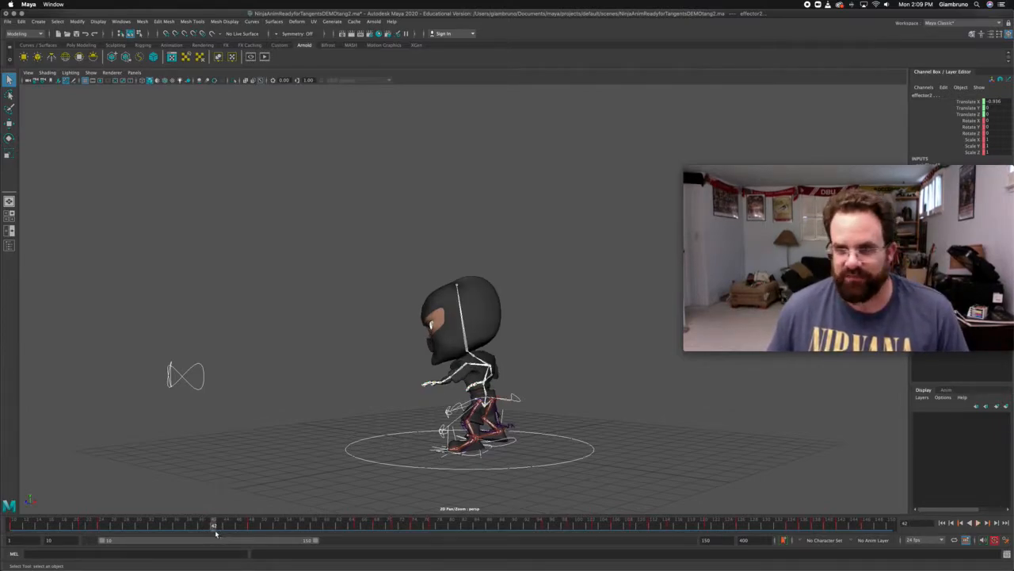
Create a hold by copying the ground control hierarchy's frame 24 pose to frame 42 and keying it.
left_click(101, 526)
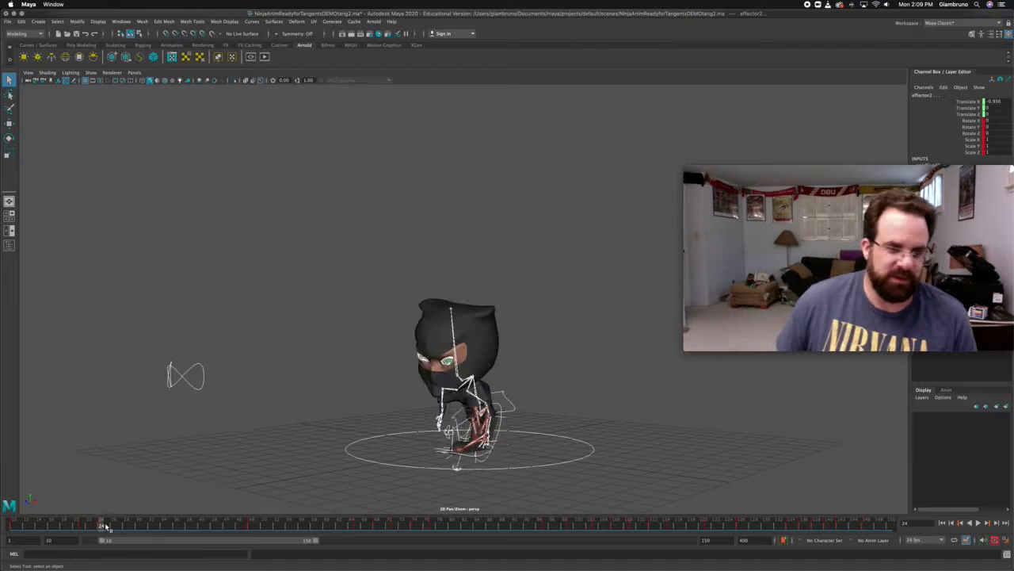
left_click(372, 458)
left_click(364, 461)
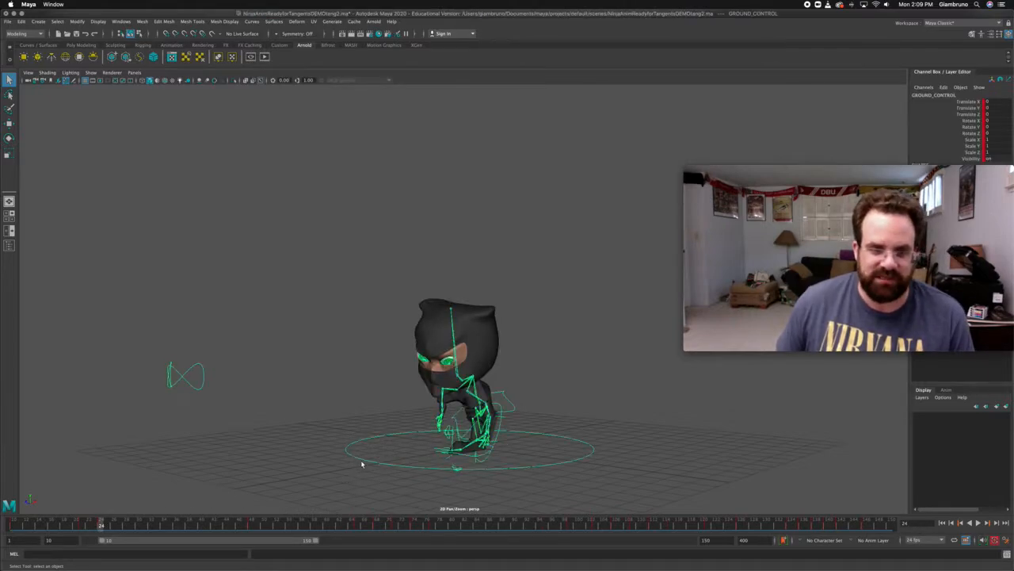
right_click(362, 458)
left_click(351, 440)
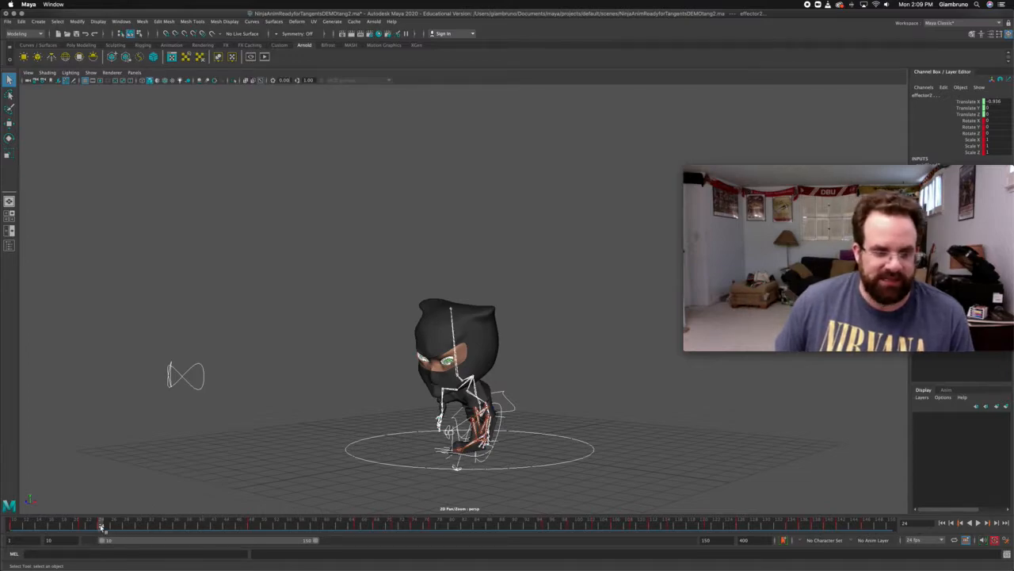
left_click_drag(101, 527, 217, 532)
key("s")
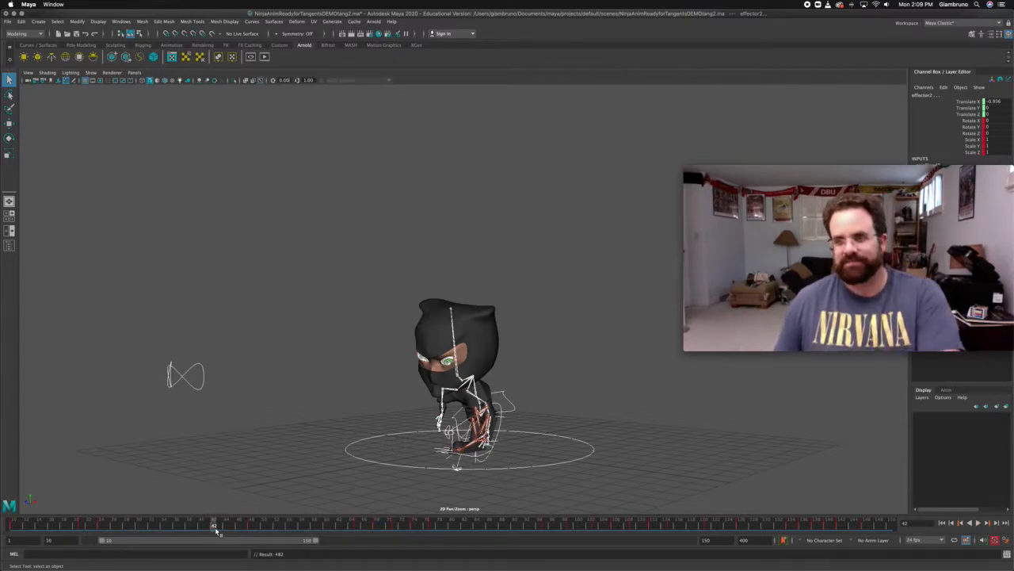
Play the animation from frame 10 to check the hold between frames 24 and 42.
left_click_drag(198, 529, 14, 530)
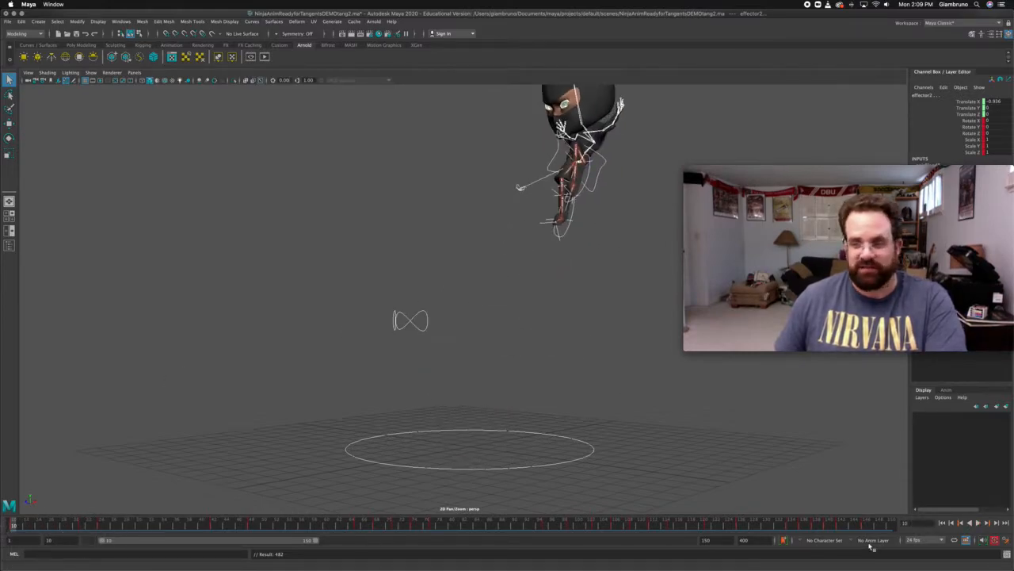
left_click(979, 524)
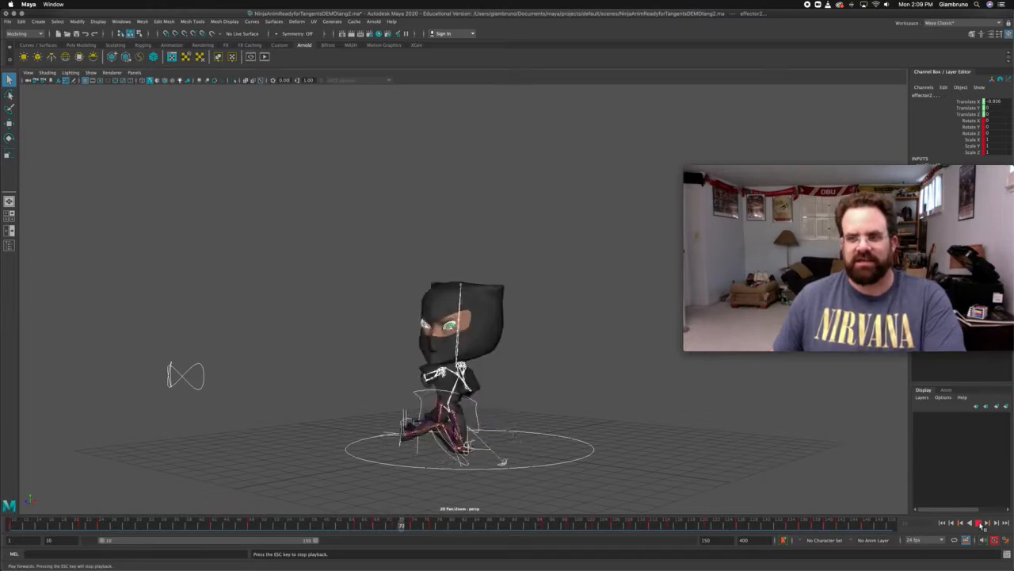
left_click(979, 523)
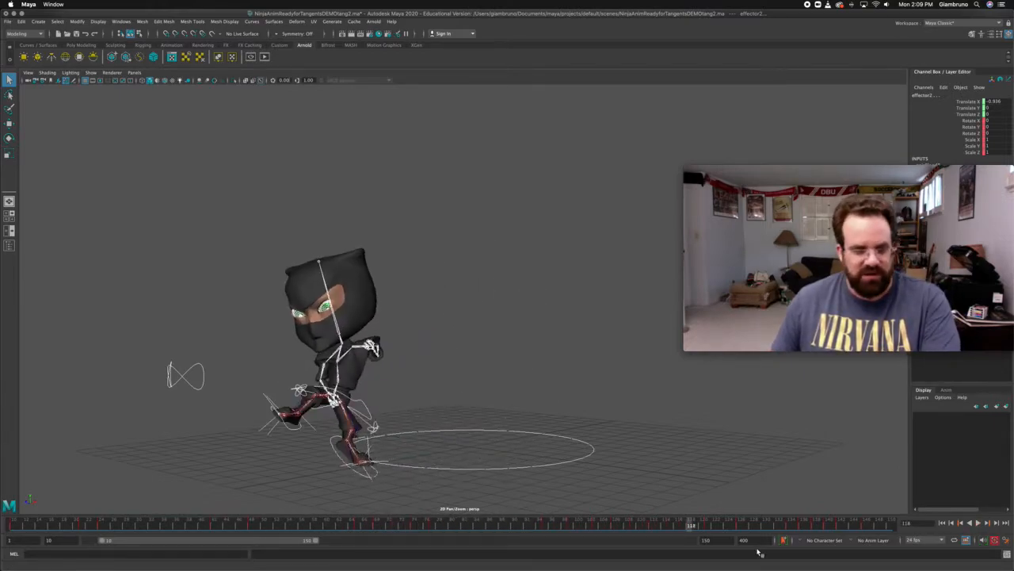
At frame 42, lower the center-of-gravity control to a Translate Y of about -0.93.
left_click(210, 524)
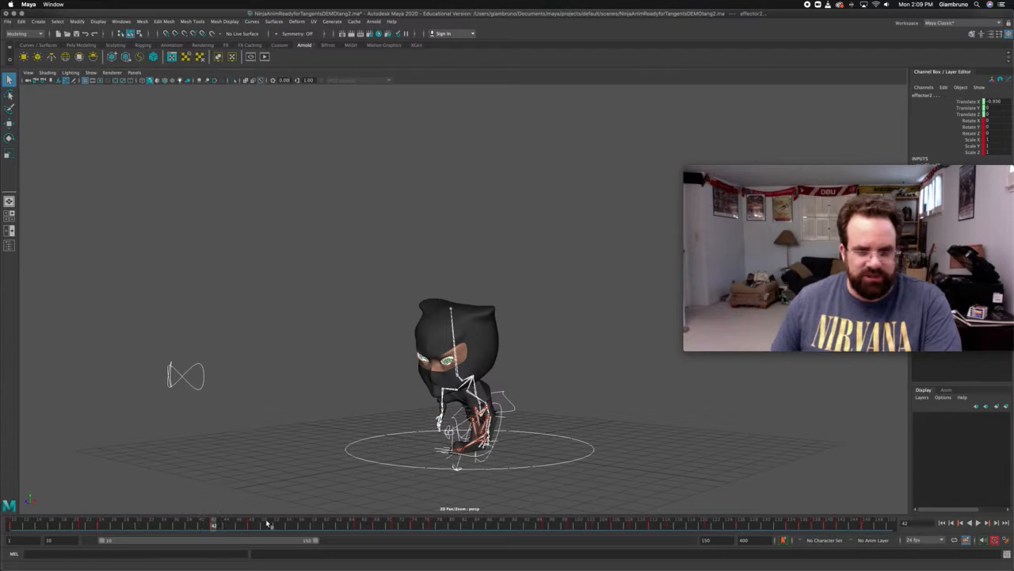
left_click(518, 384)
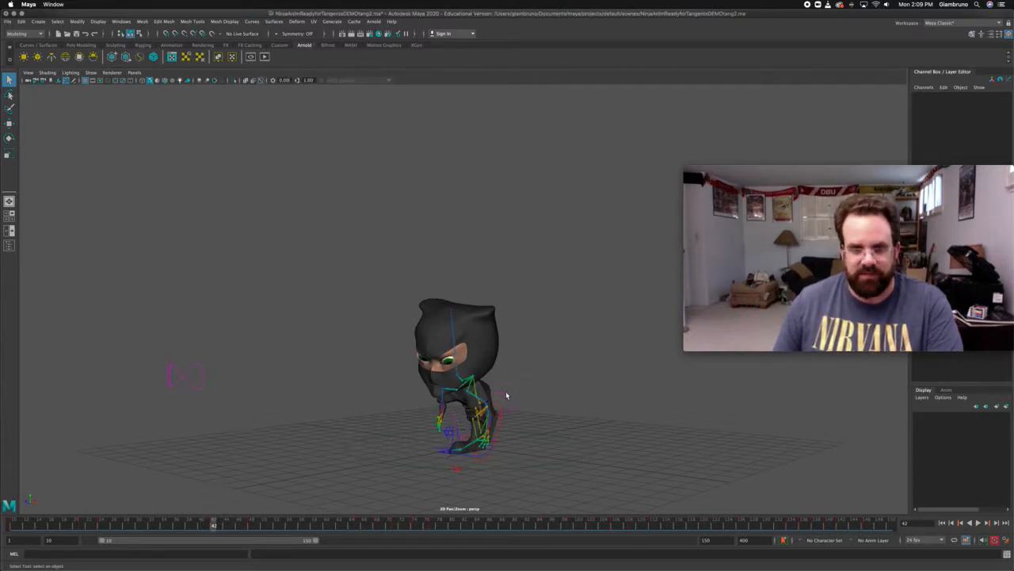
left_click(504, 396)
key("w")
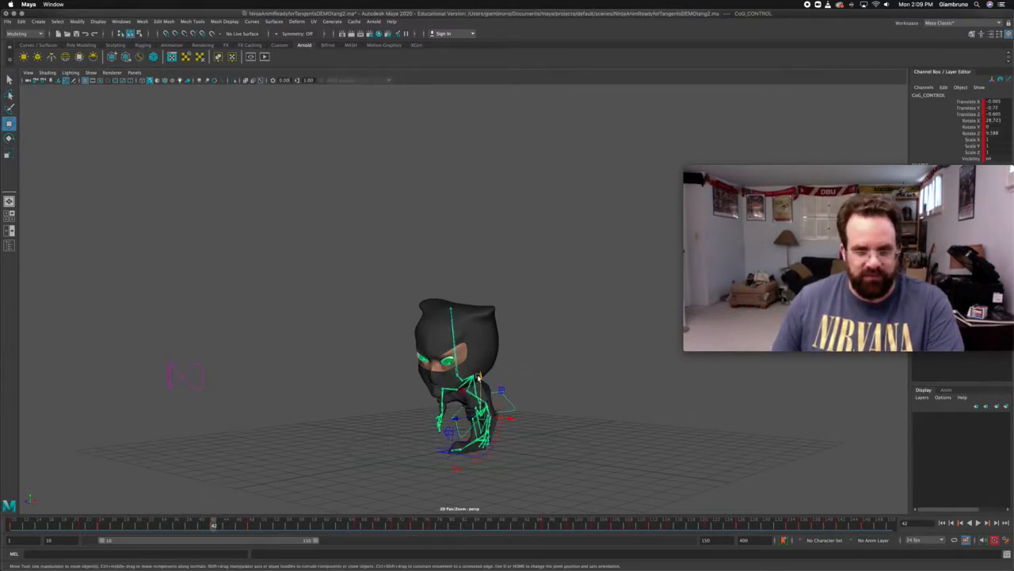
left_click_drag(480, 377, 478, 382)
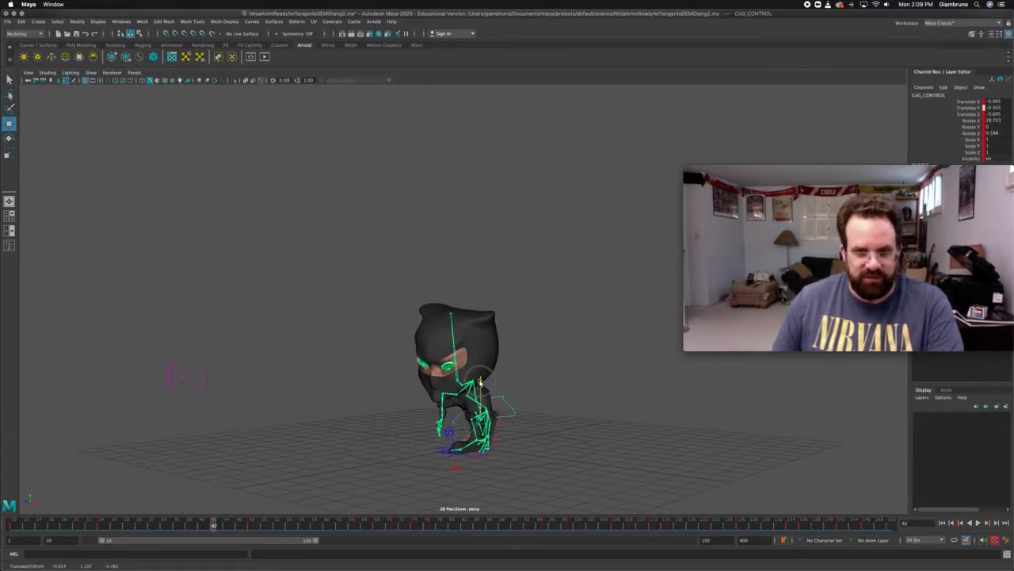
Rotate the neck at frame 42 so the head tips farther forward and down.
left_click(460, 387)
key("e")
left_click_drag(459, 387, 443, 389)
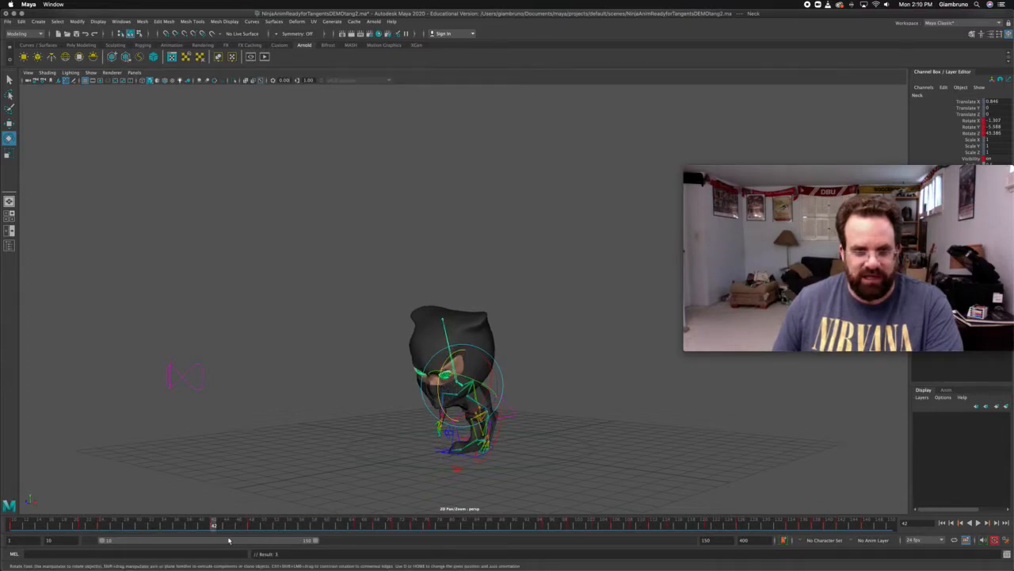
left_click(526, 375)
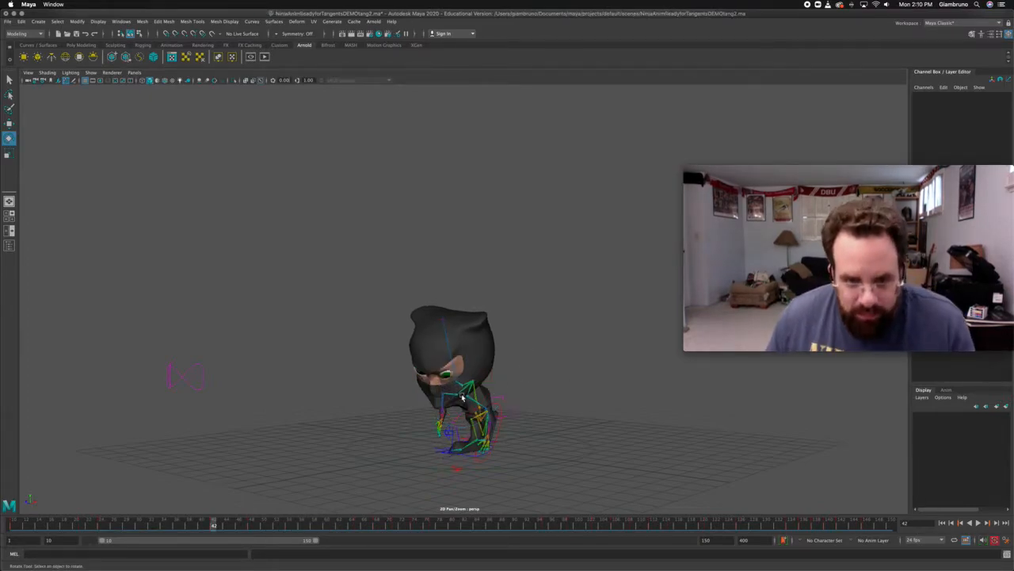
Adjust the arms at frame 42 by rotating the left clavicle and the right clavicle and shoulder.
left_click(479, 428)
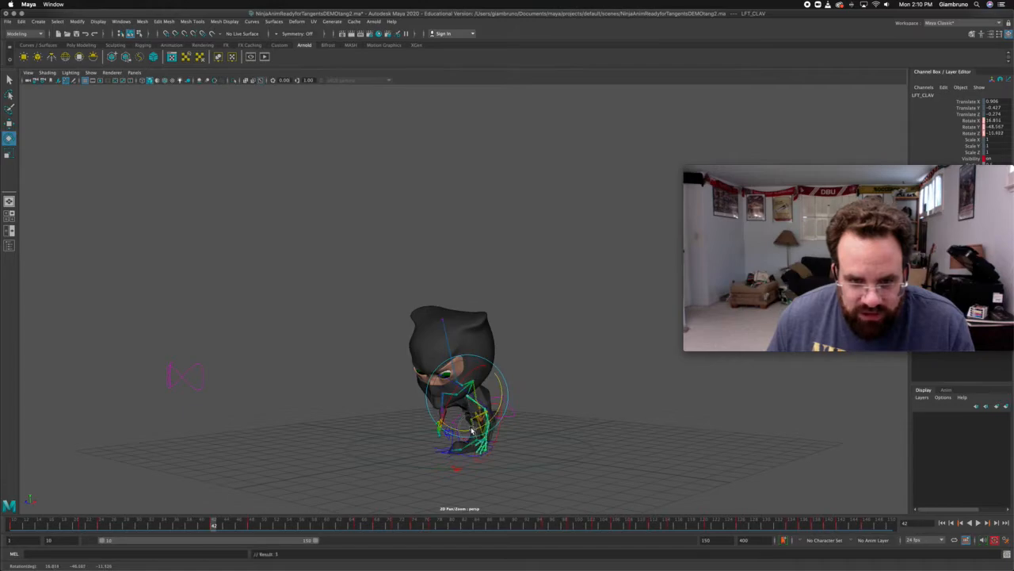
left_click(379, 421)
left_click(458, 398)
left_click_drag(452, 429, 469, 426)
left_click(446, 402)
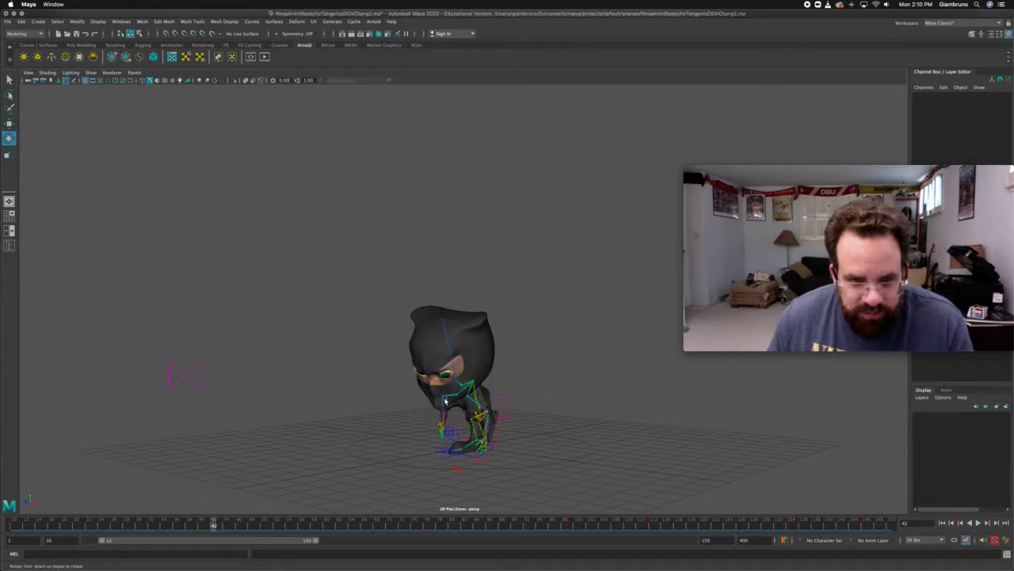
left_click(453, 414)
left_click_drag(447, 415, 447, 418)
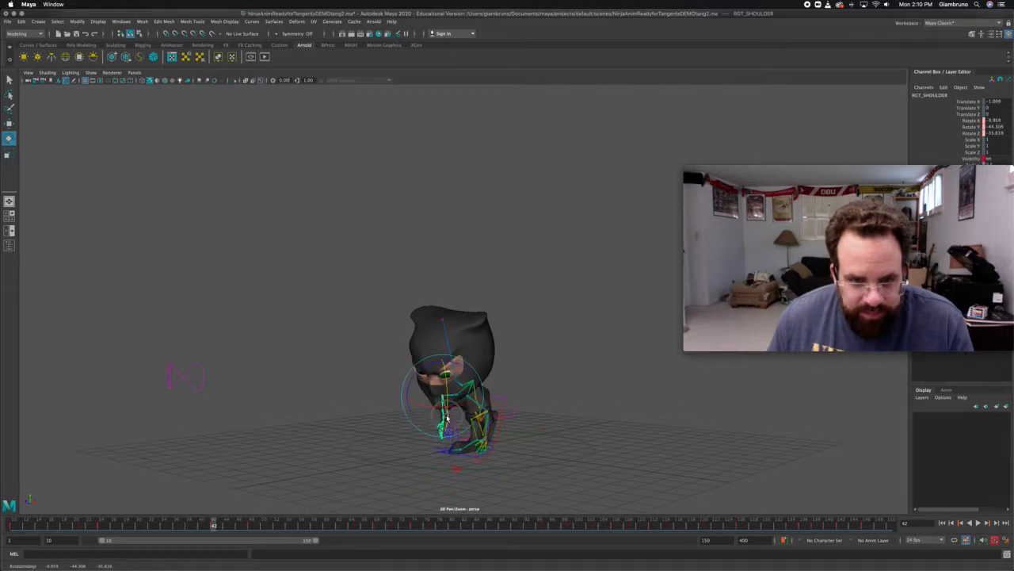
Play the animation from frame 10 to check the adjusted crouch pose at frame 42.
left_click_drag(184, 528, 12, 529)
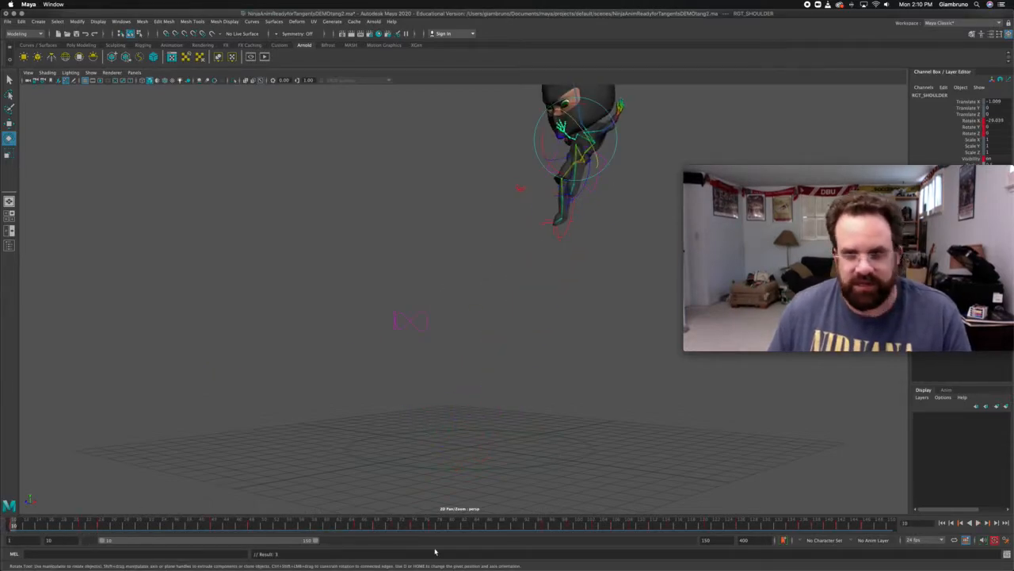
left_click(978, 523)
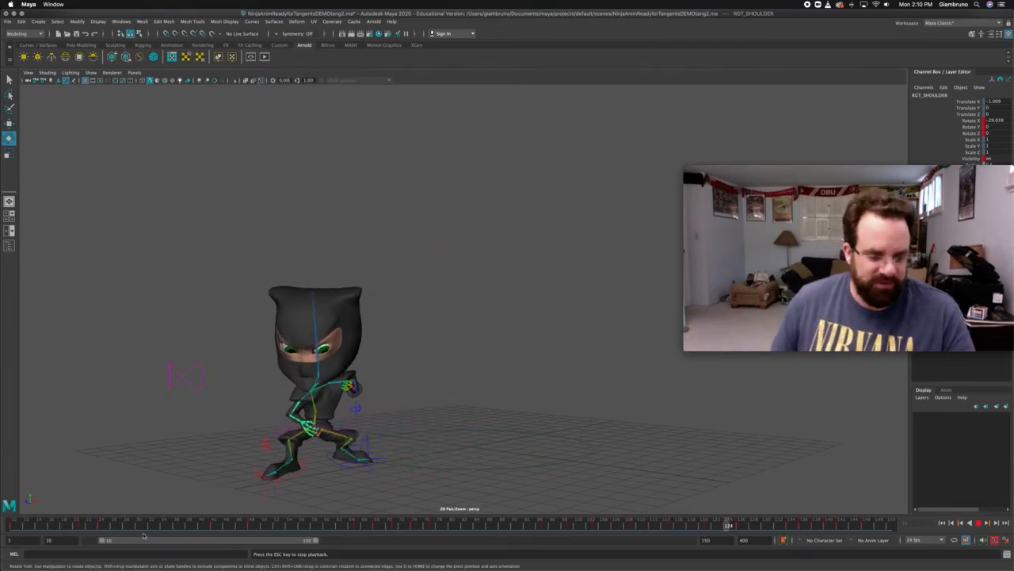
key("Escape")
Select the ground control's hierarchy, copy its frame 77 pose to frame 90, and key it as a hold.
mouse_move(102, 525)
left_mouse_down()
mouse_move(547, 534)
mouse_move(426, 528)
left_mouse_up()
left_click_drag(557, 446, 580, 475)
right_click_drag(572, 461, 565, 440)
left_click_drag(423, 528, 433, 528)
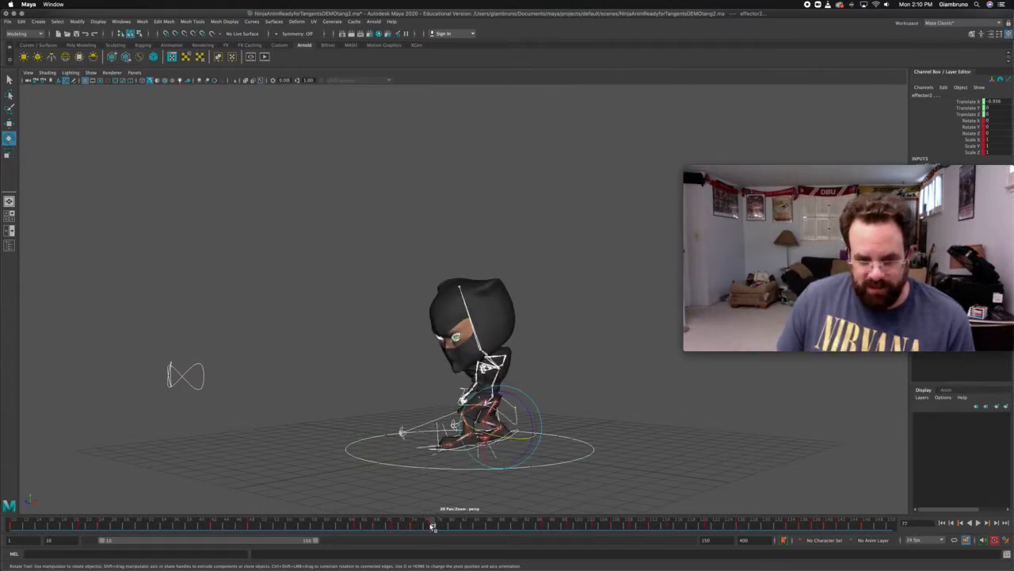
left_click_drag(434, 527, 515, 527)
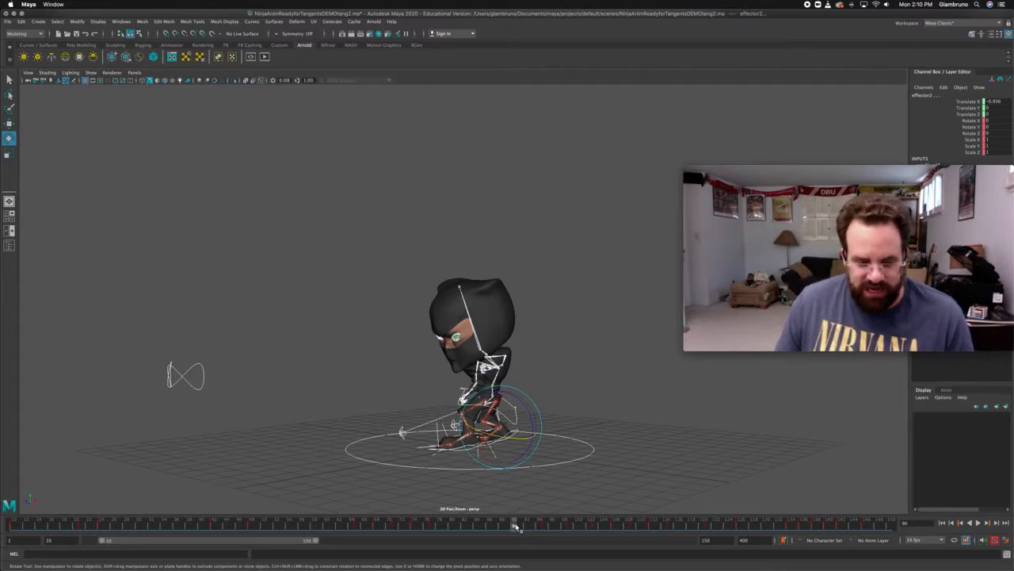
key("s")
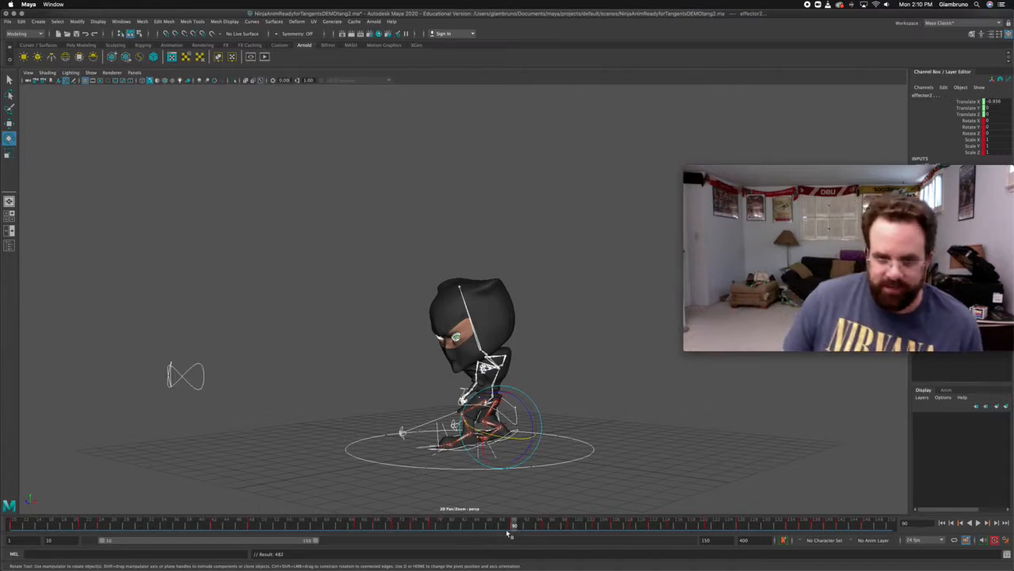
At frame 90, move the center-of-gravity control to about -0.30 in Translate X and -0.12 in Translate Y, and key it.
left_click_drag(481, 530, 439, 529)
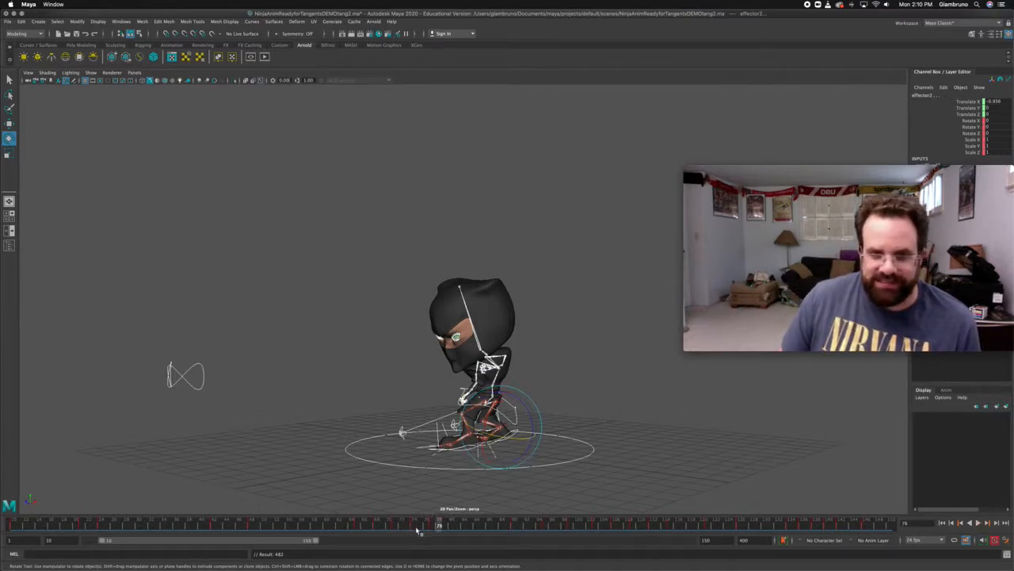
left_click(418, 492)
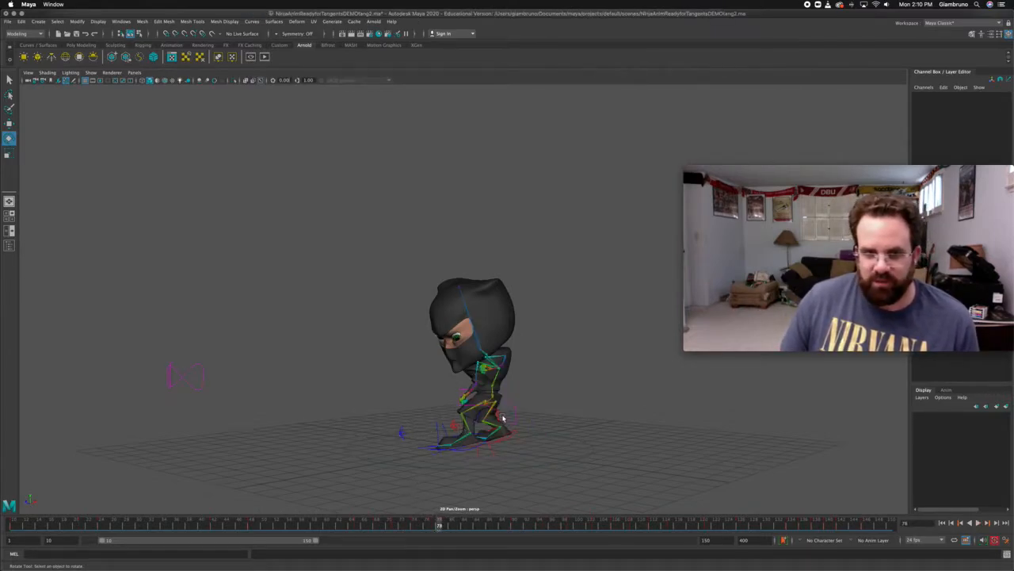
left_click(515, 410)
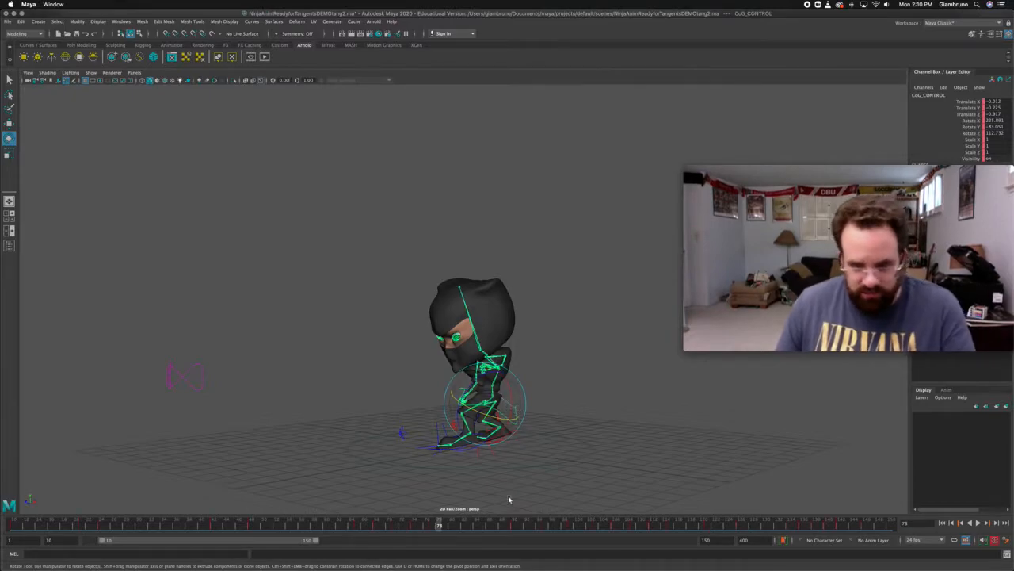
left_click(513, 527)
key("w")
left_click_drag(489, 366, 509, 405)
key("s")
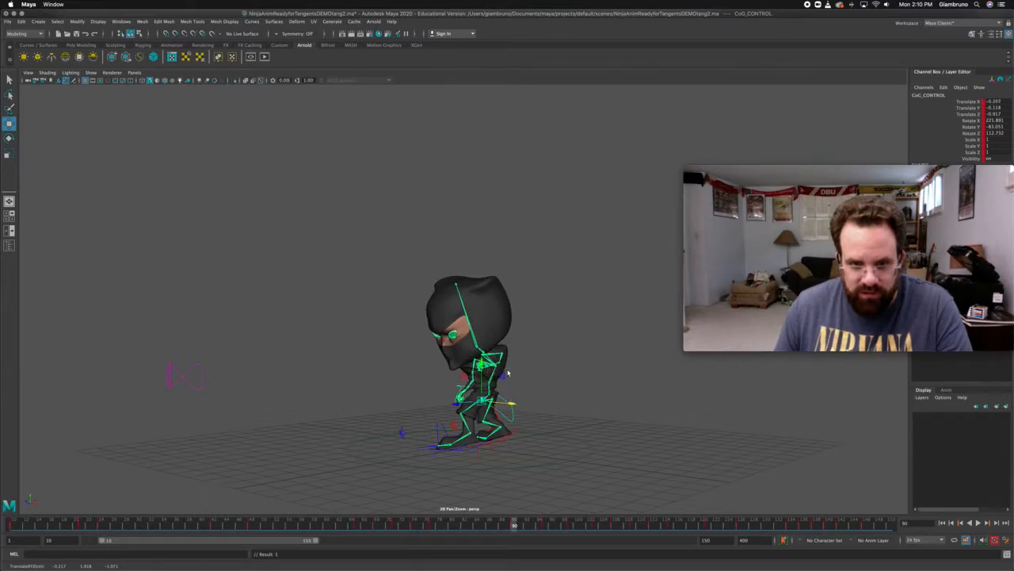
At frame 90, rotate the chest control slightly back to add subtle movement within the hold.
left_click(497, 369)
left_click(500, 371)
key("e")
left_click_drag(496, 367, 494, 394)
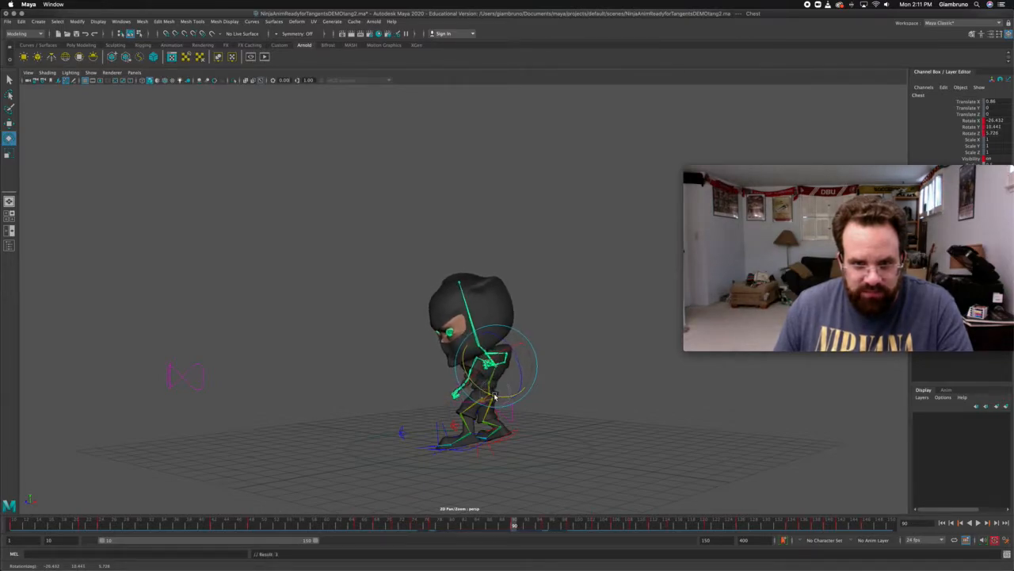
mouse_move(514, 527)
left_mouse_down()
mouse_move(386, 533)
mouse_move(514, 535)
left_mouse_up()
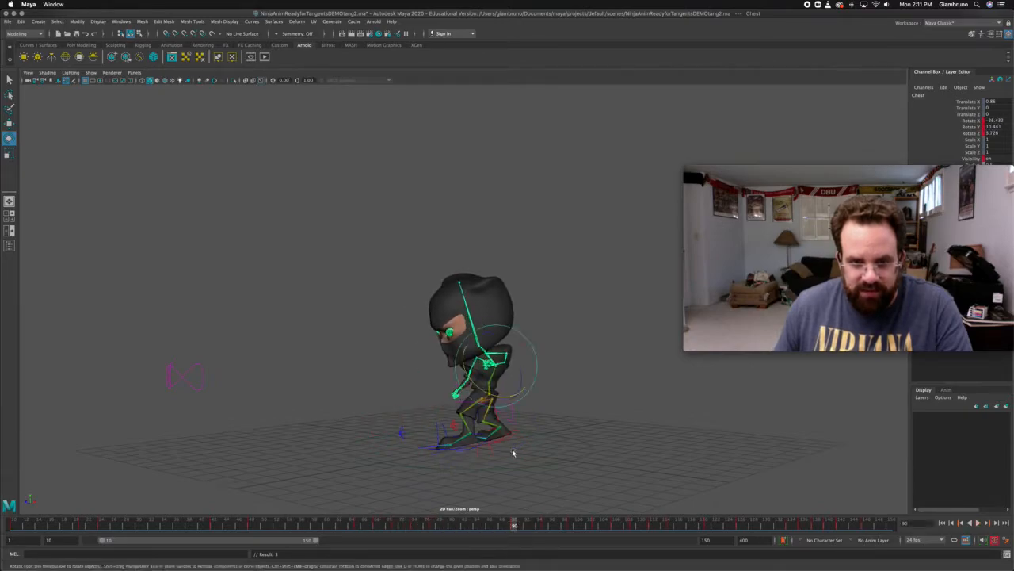
Rotate the head control at frame 90 to vary the hold pose, and key its rotation.
left_click(480, 348)
left_click(479, 347)
left_click_drag(478, 346, 453, 325)
key("shift+e")
Play the animation to check the new hold movement, and scrub to frame 80.
left_click_drag(498, 523, 316, 524)
left_click(979, 523)
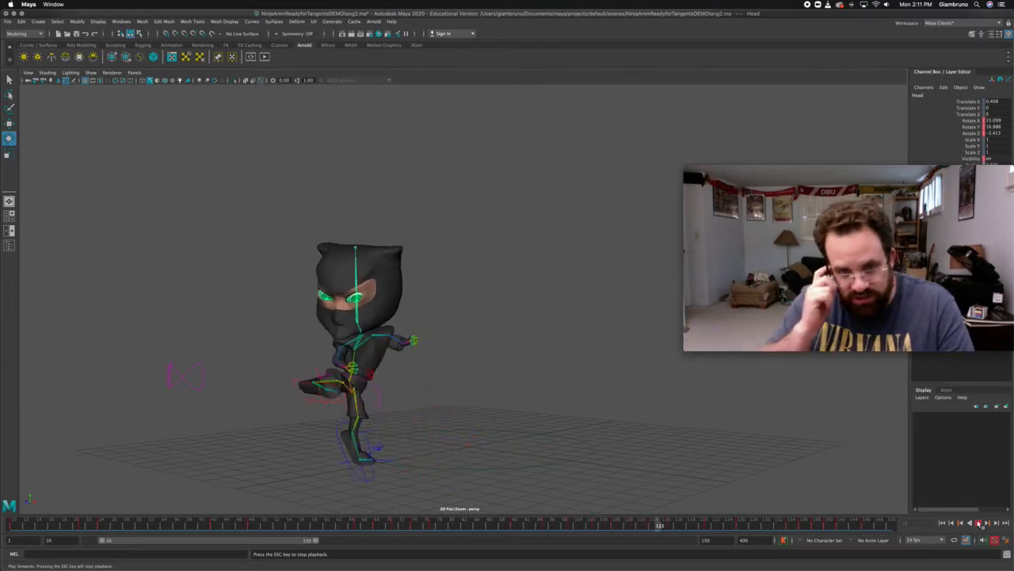
left_click(382, 523)
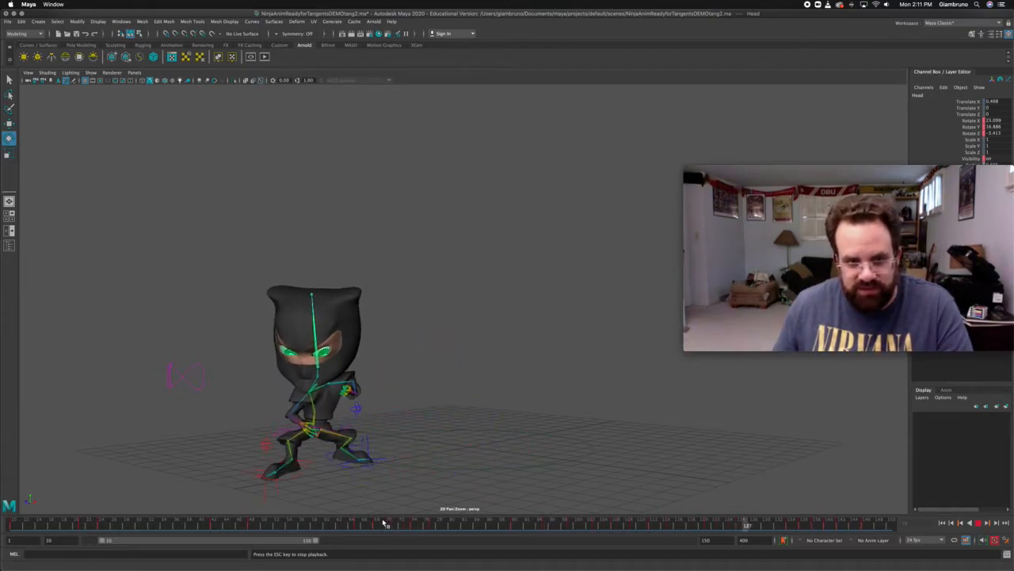
key("Escape")
left_click(439, 524)
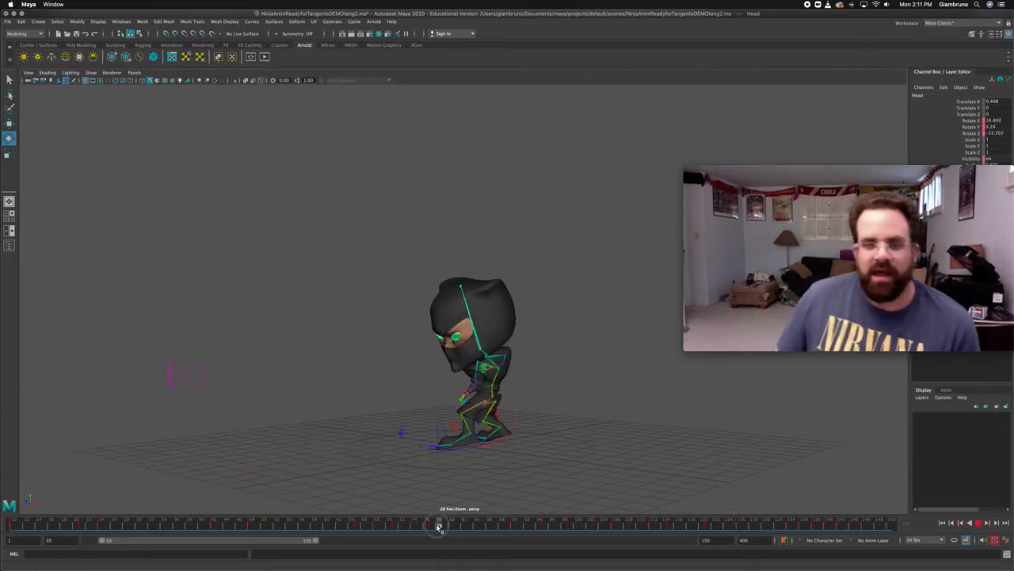
mouse_move(439, 526)
left_mouse_down()
mouse_move(408, 526)
mouse_move(454, 525)
left_mouse_up()
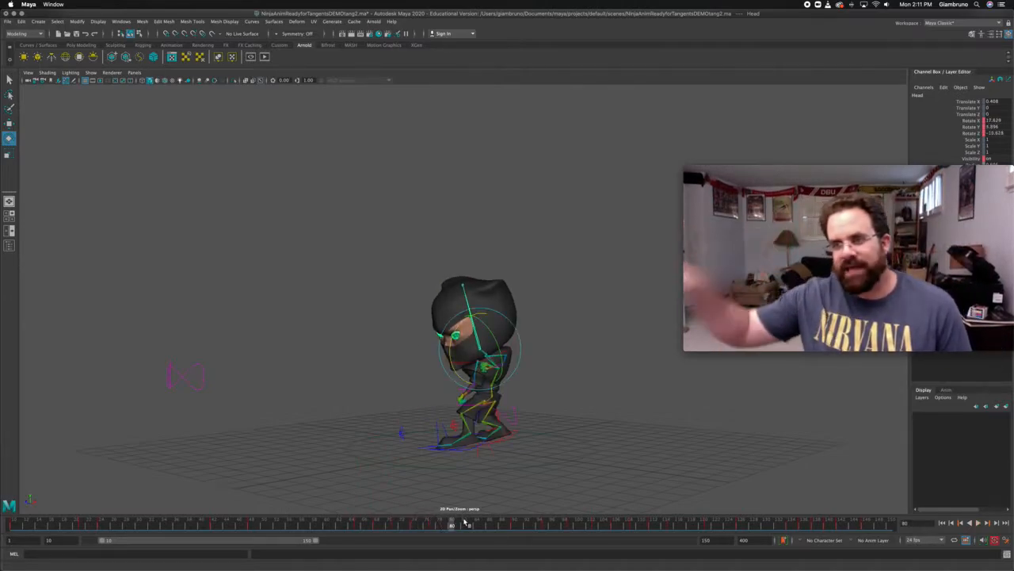
left_click(516, 411)
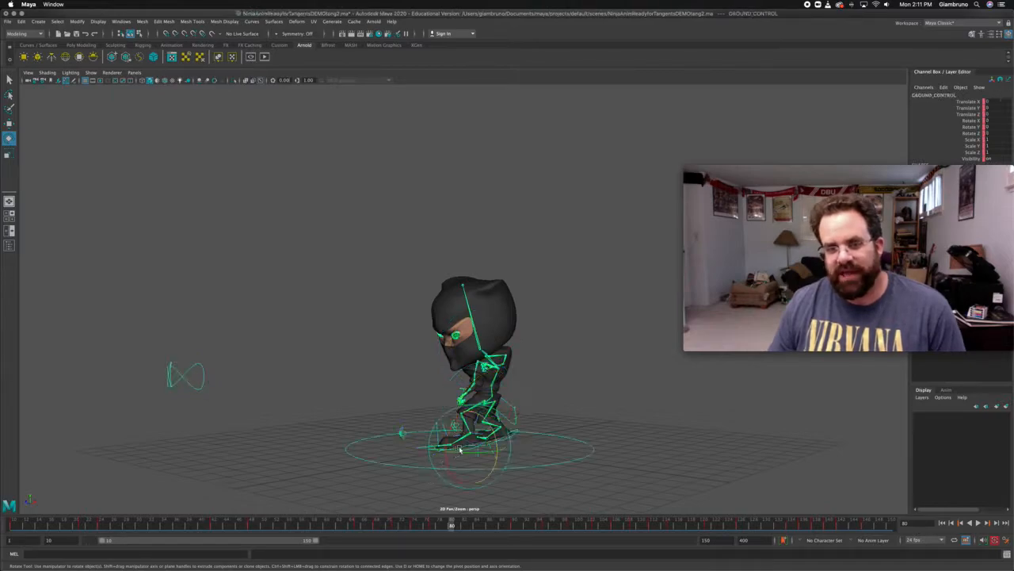
left_click(560, 440)
left_click(518, 436)
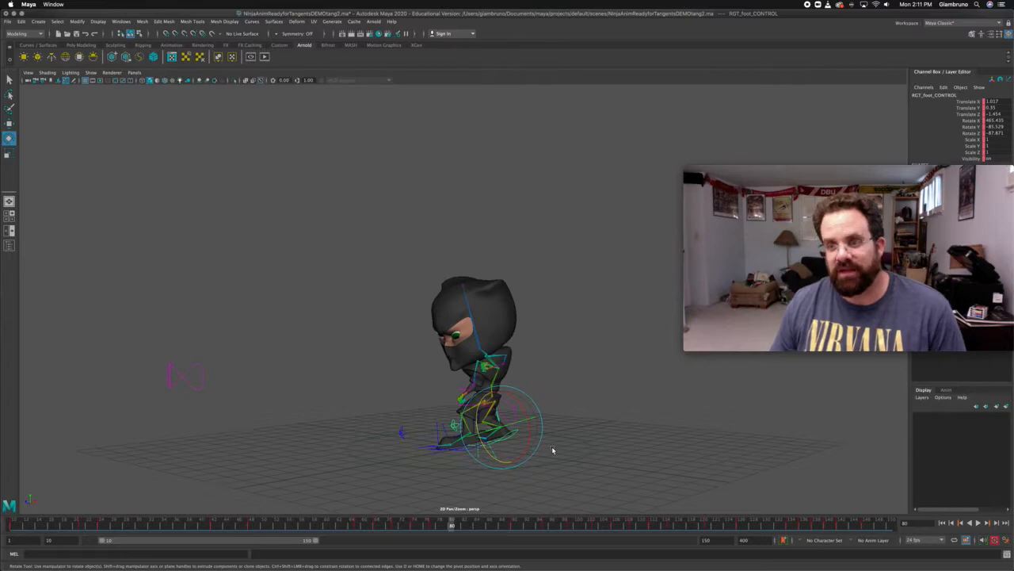
left_click(632, 418)
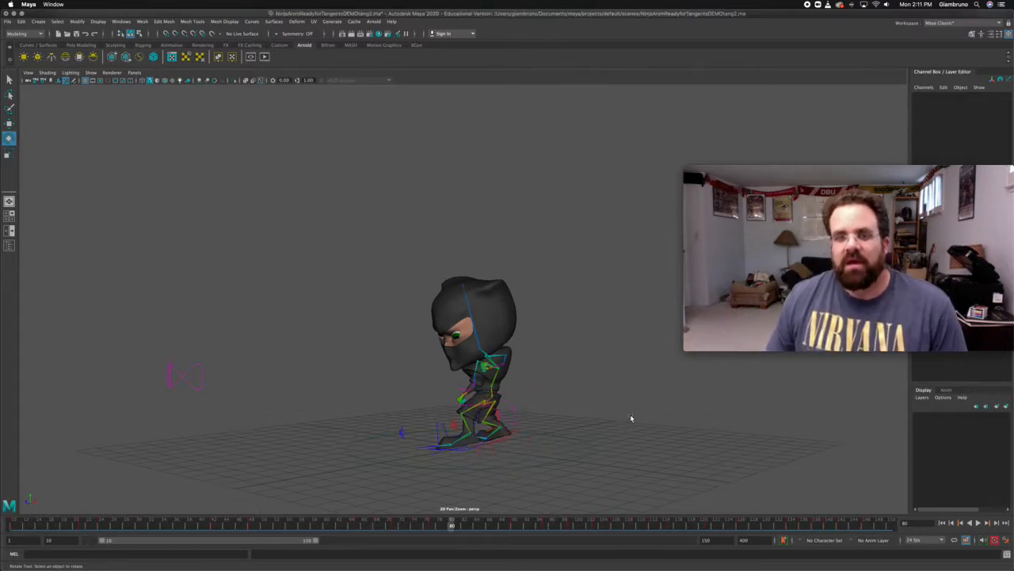
Open the Graph Editor for the center-of-gravity control and frame the early part of its Translate Y curve.
left_click(516, 411)
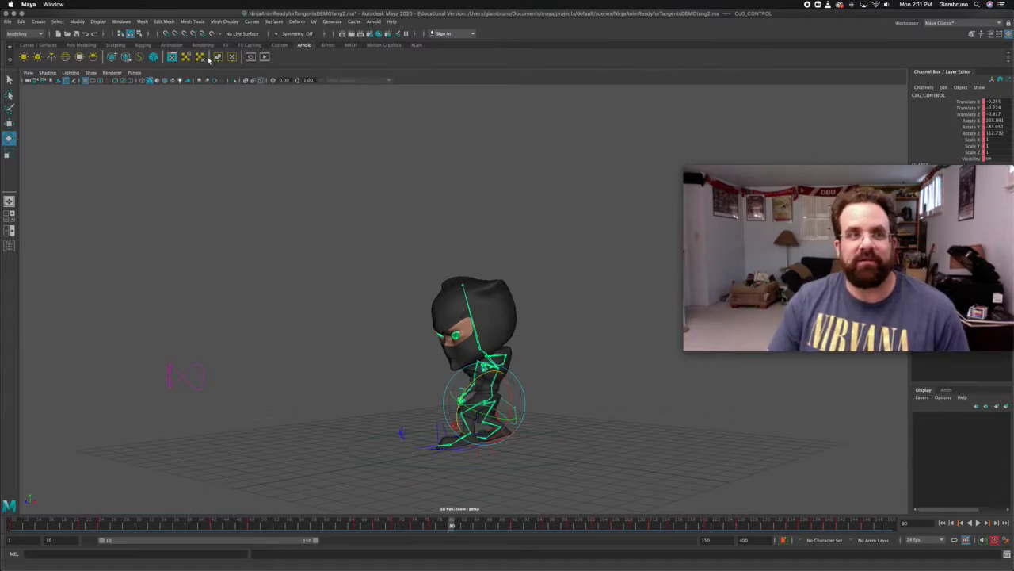
left_click(122, 21)
mouse_move(142, 65)
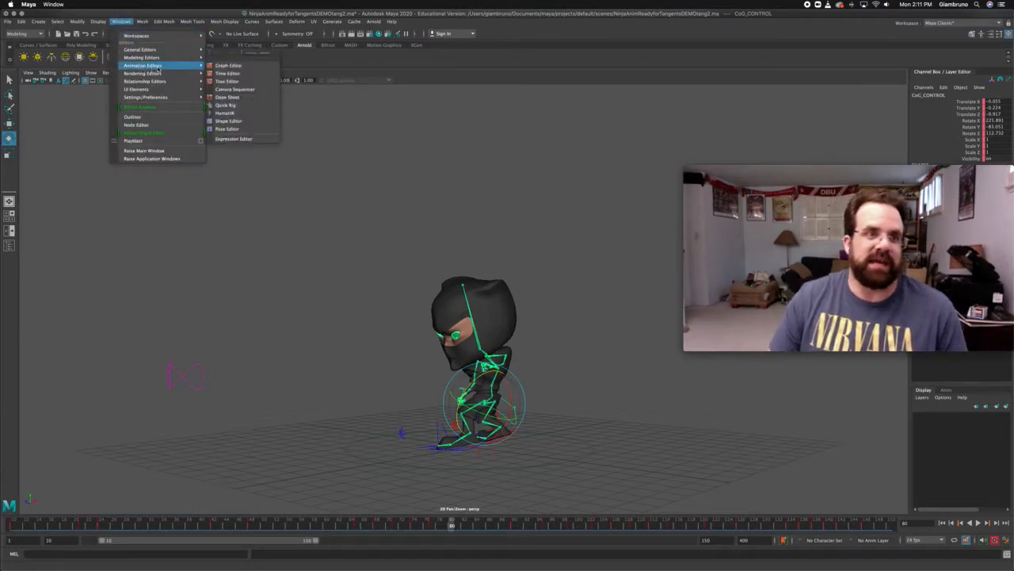
left_click(237, 71)
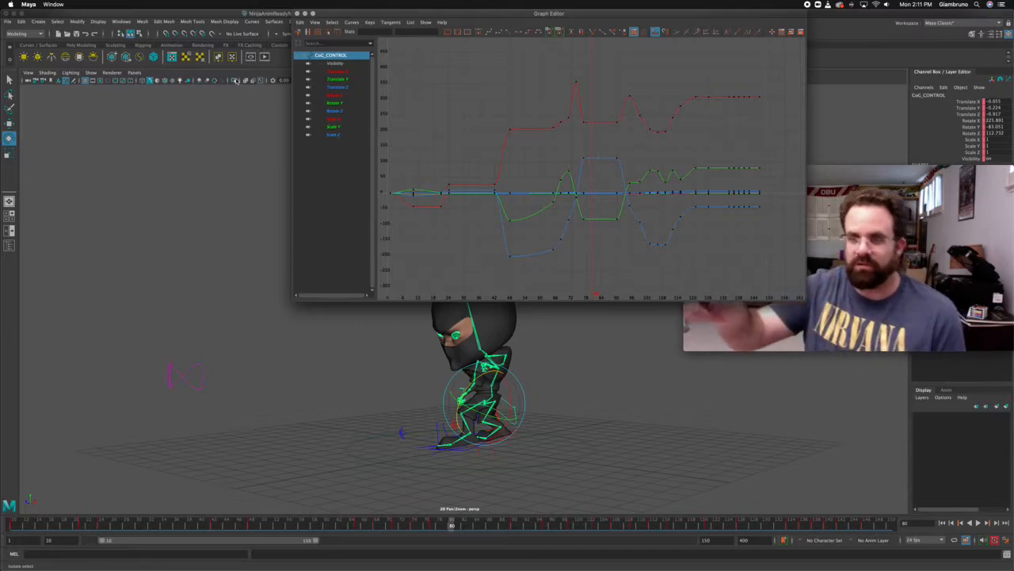
left_click(341, 79)
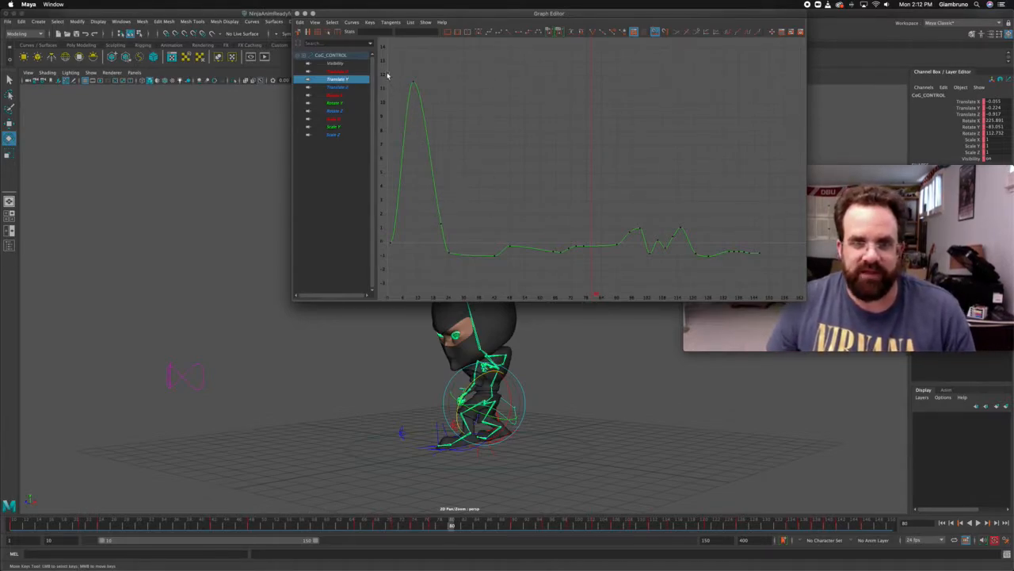
left_click_drag(473, 273, 477, 282)
key("f")
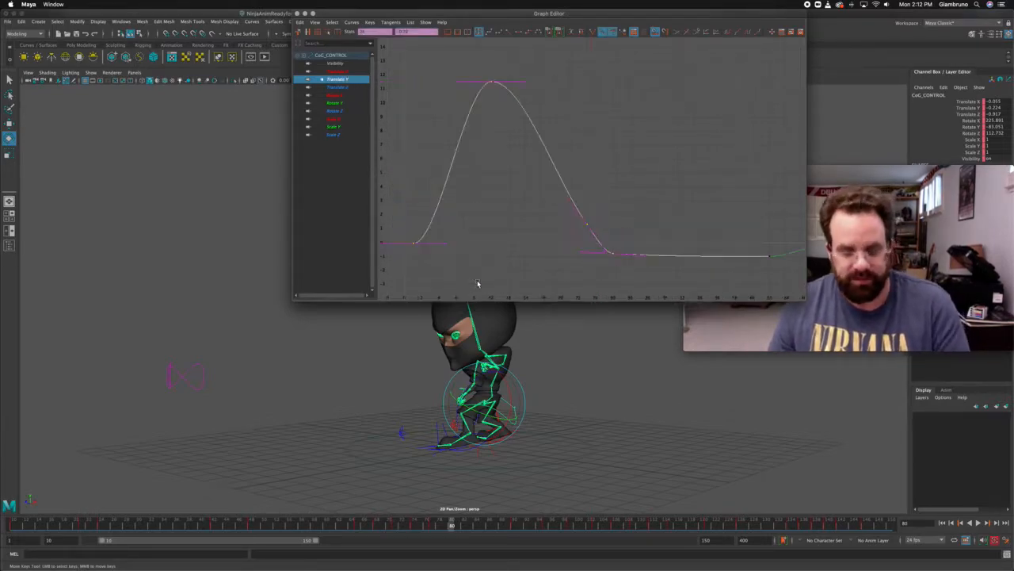
left_click(540, 288)
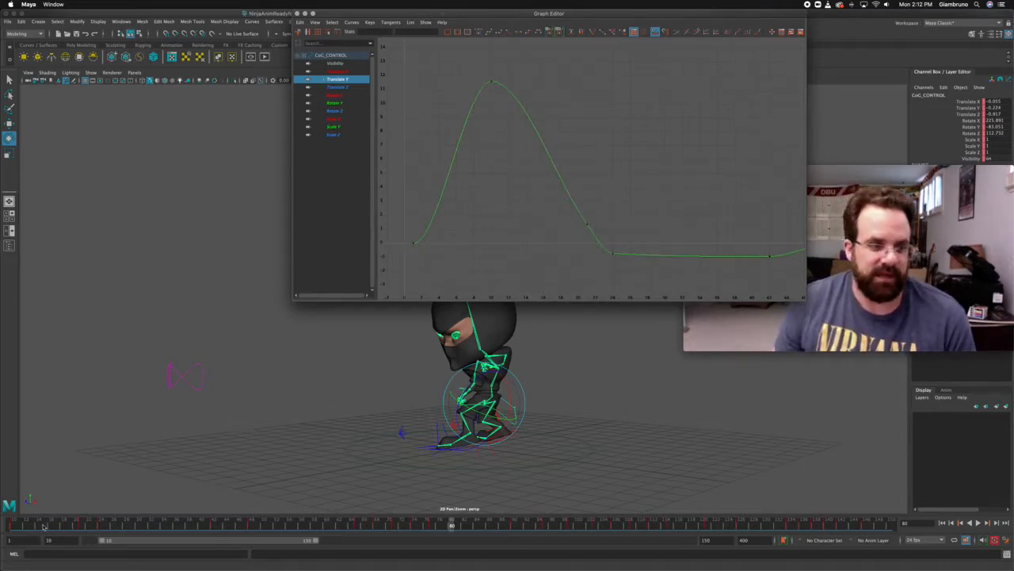
Break the tangents of the center-of-gravity's Translate Y key at frame 21 and steepen the incoming handle for an accelerating fall.
left_click_drag(44, 526, 81, 526)
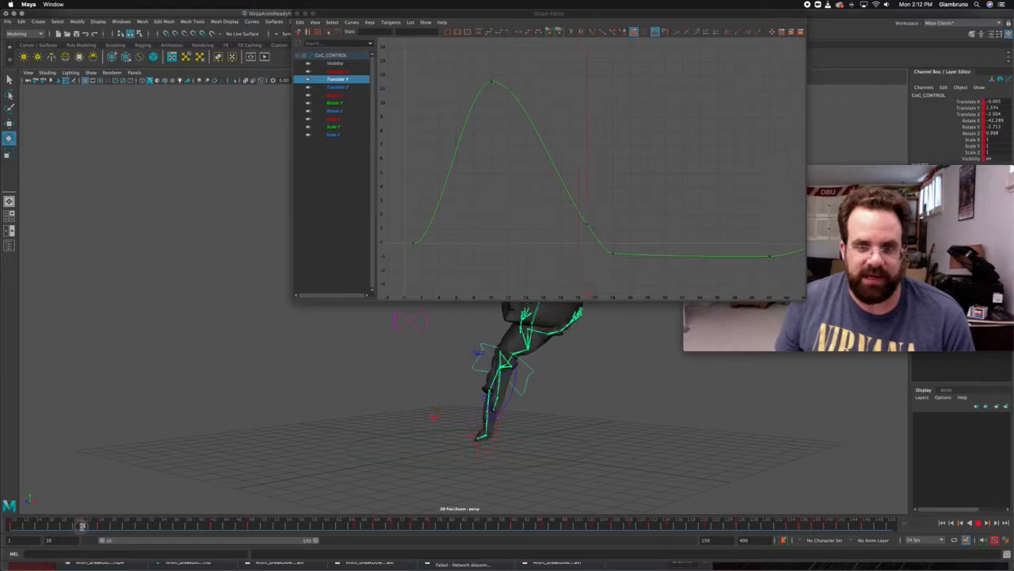
left_click(591, 225)
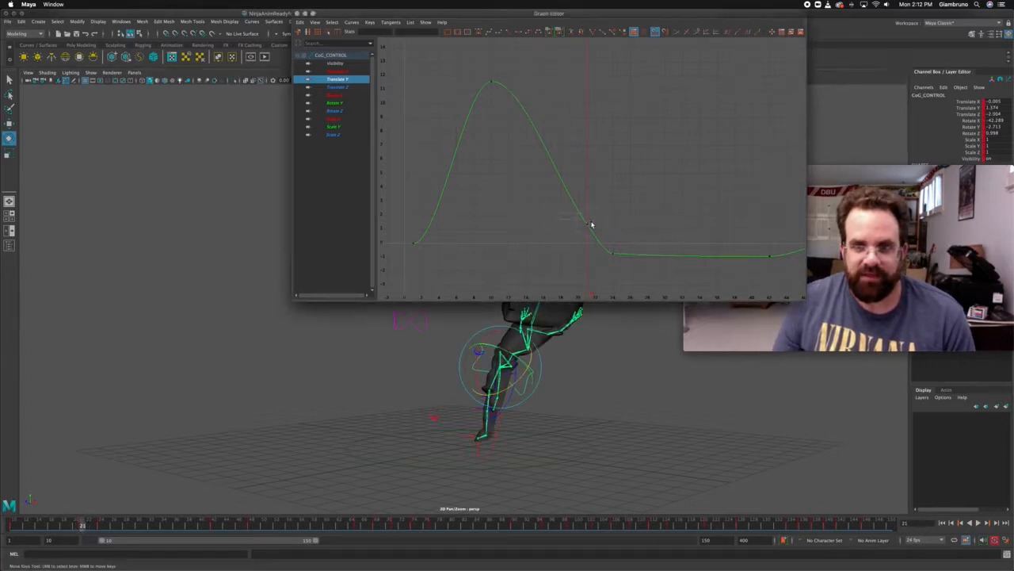
left_click_drag(600, 238, 595, 238)
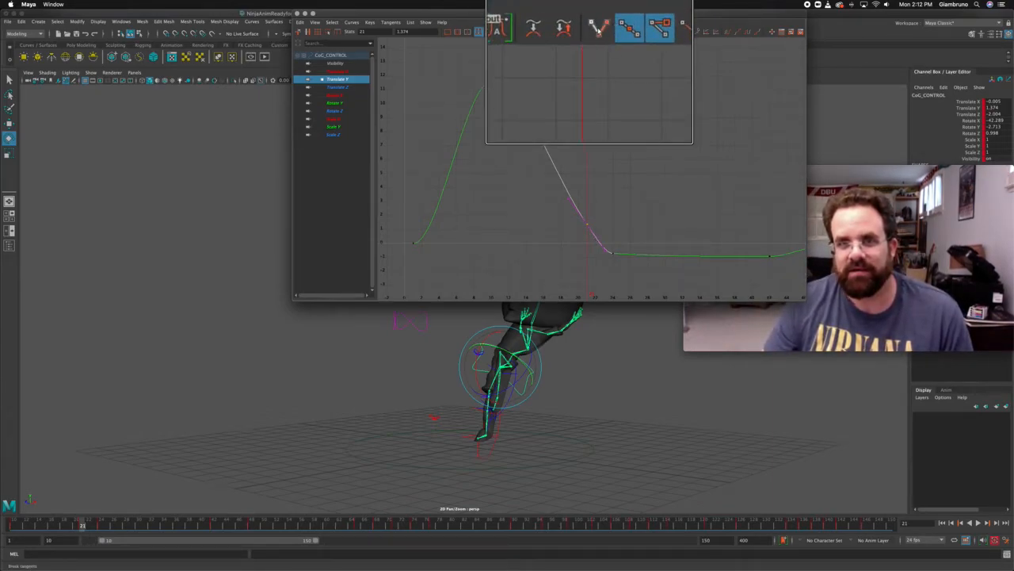
left_click(598, 29)
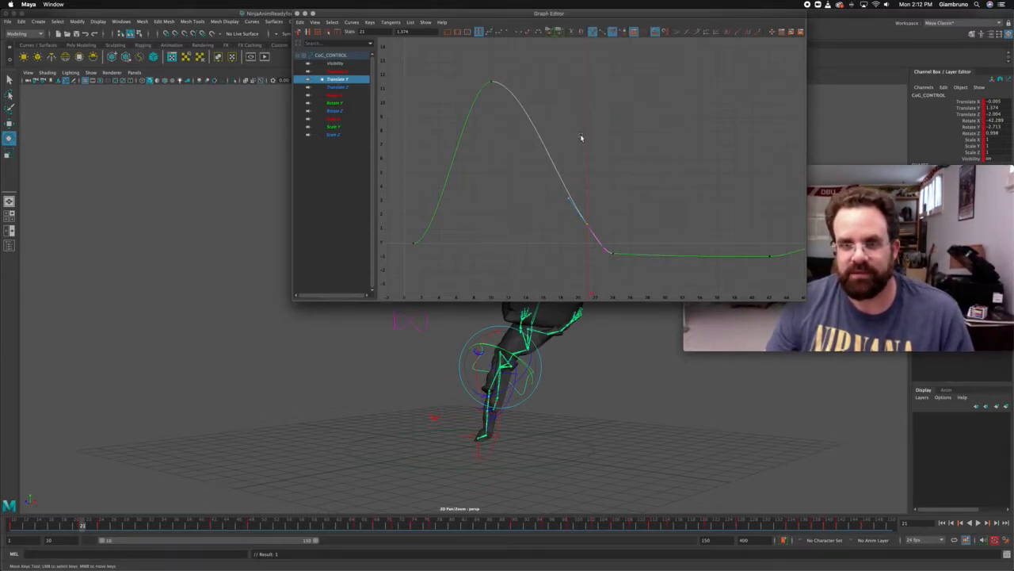
middle_click_drag(570, 201, 574, 202)
key("f")
mouse_move(667, 214)
middle_mouse_down()
mouse_move(684, 193)
mouse_move(678, 207)
middle_mouse_up()
left_click_drag(79, 519, 63, 523)
middle_click_drag(674, 204, 679, 208)
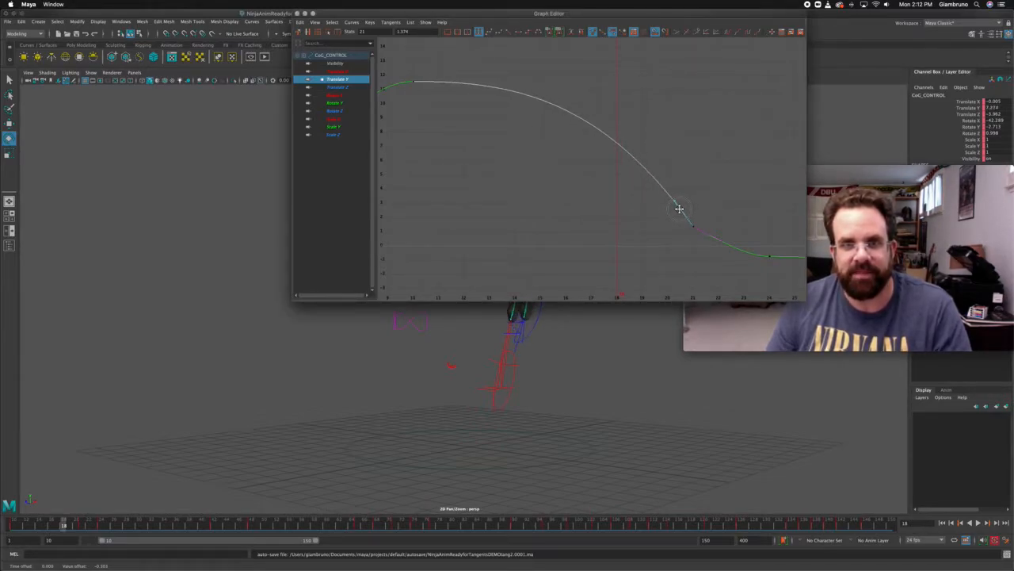
On the left foot control's Translate Y curve, break the frame 21 key's tangents and steepen its incoming handle.
left_click(535, 327)
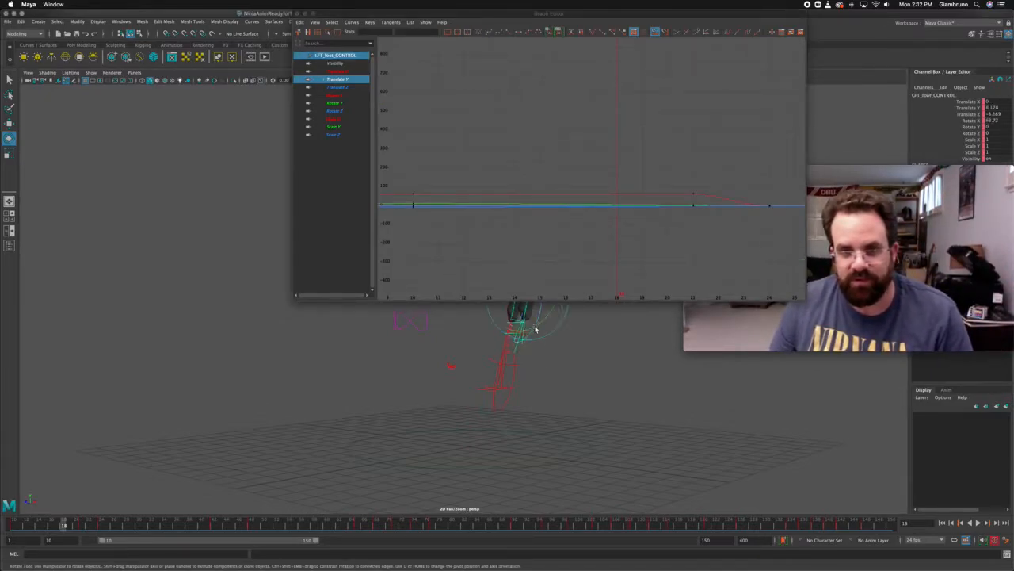
left_click(336, 79)
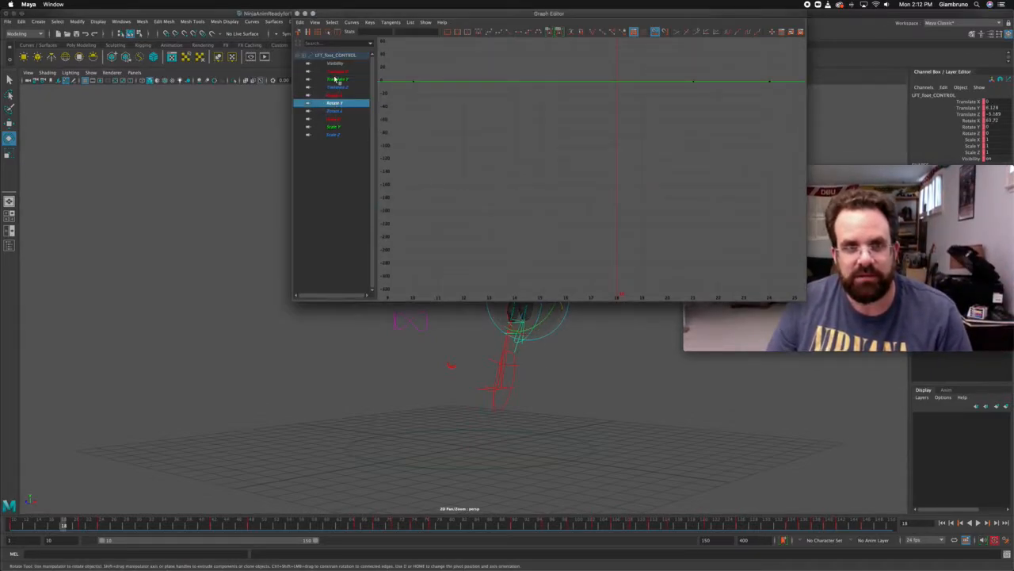
key("f")
key("a")
left_click_drag(453, 214, 469, 224)
key("f")
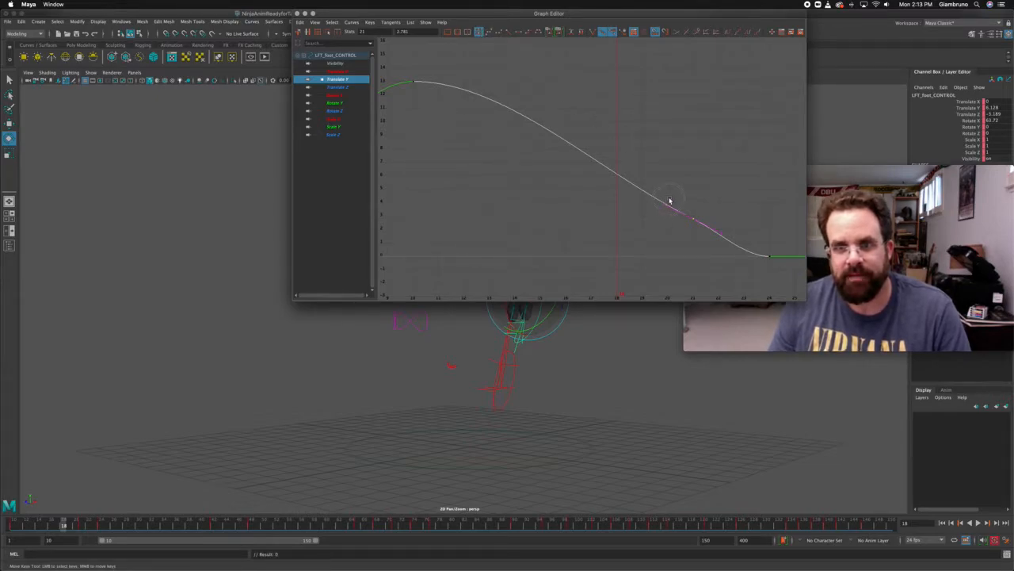
left_click(593, 34)
middle_click_drag(662, 207, 675, 197)
left_click_drag(622, 13, 690, 4)
middle_click_drag(747, 196, 750, 194)
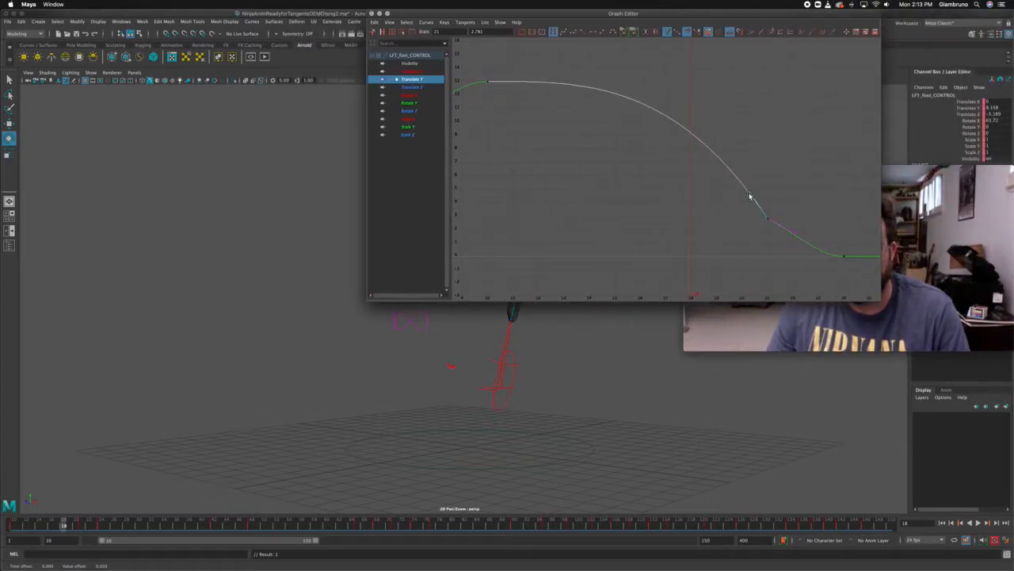
Break the frame 21 key's tangents on the right foot control's Translate Y curve and raise the incoming handle steeply.
left_click(514, 376)
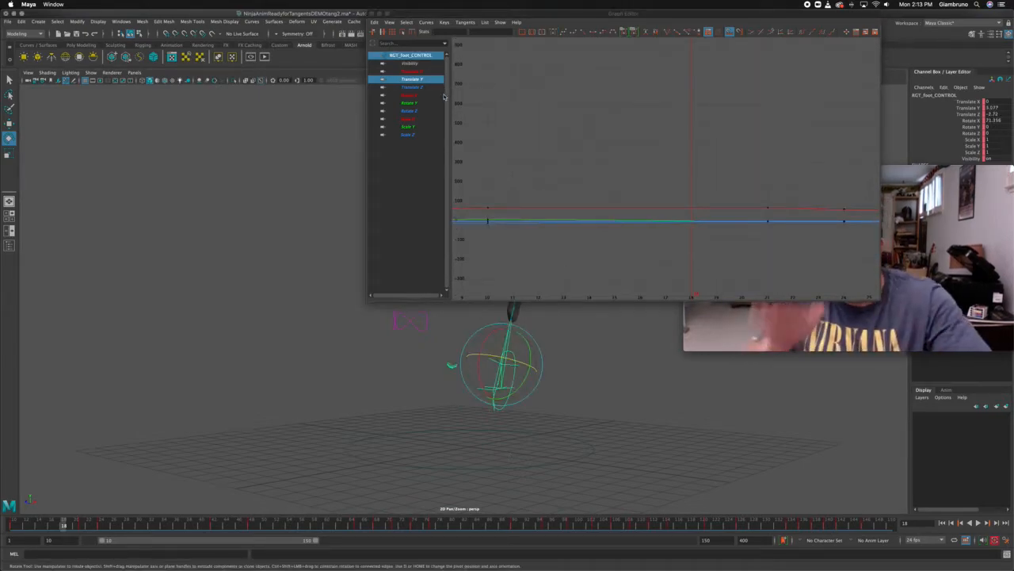
left_click(412, 80)
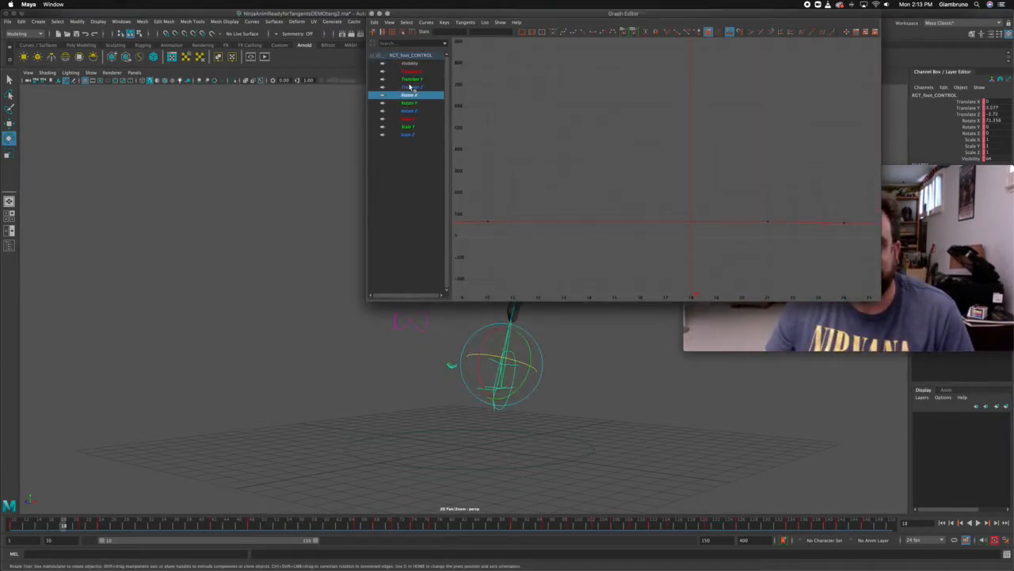
key("f")
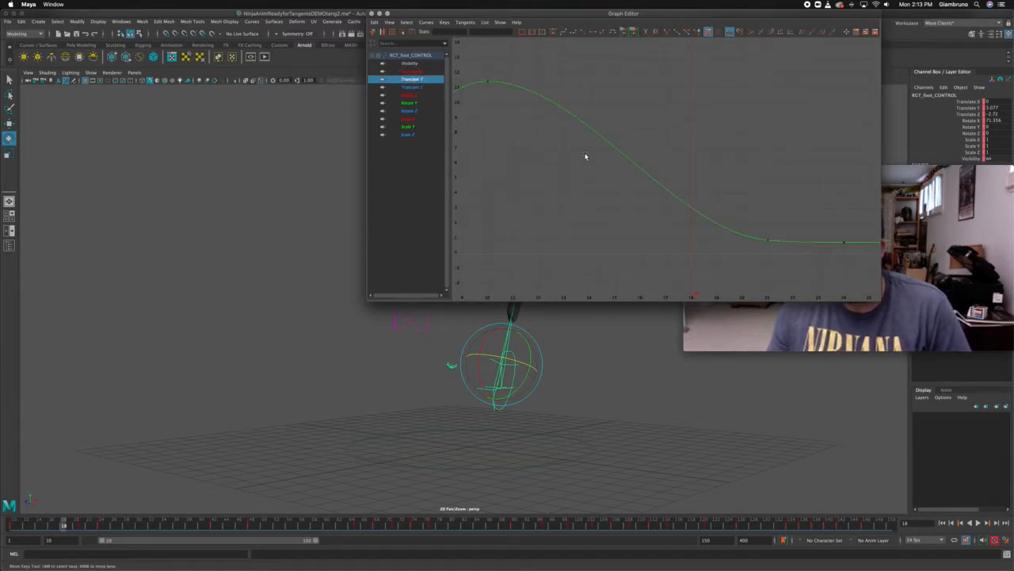
left_click(768, 241)
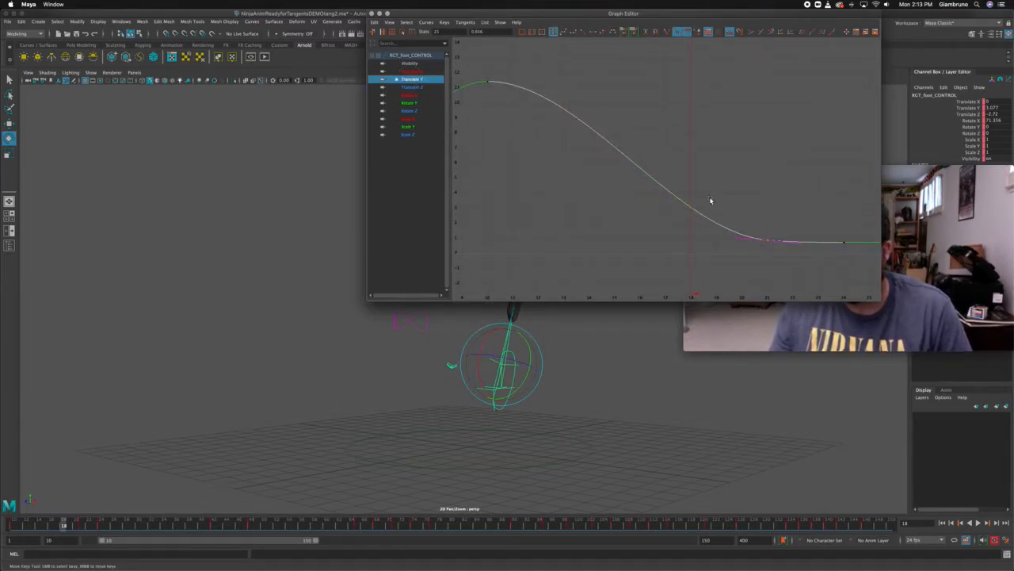
left_click(749, 240)
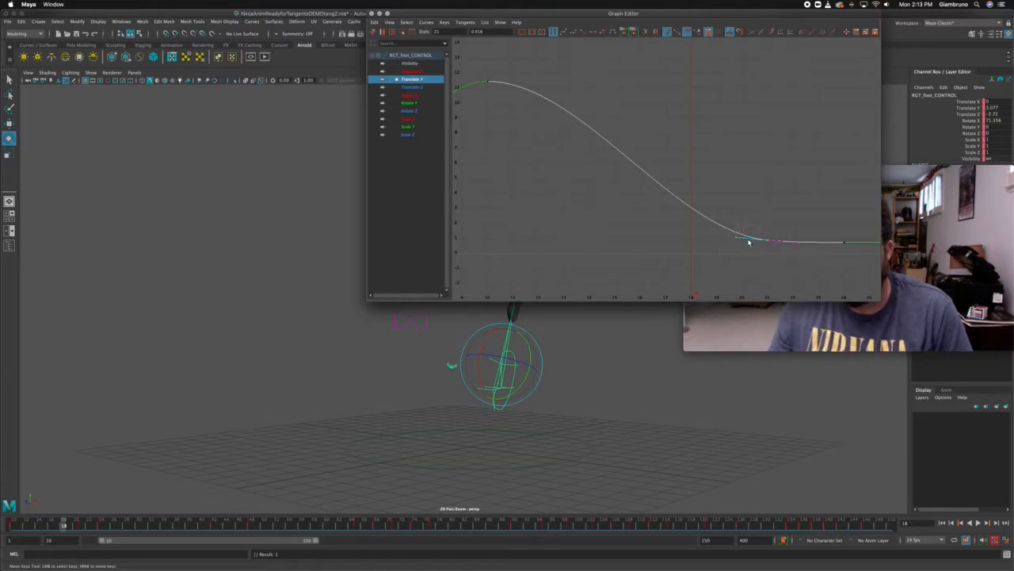
middle_click_drag(740, 243, 750, 212)
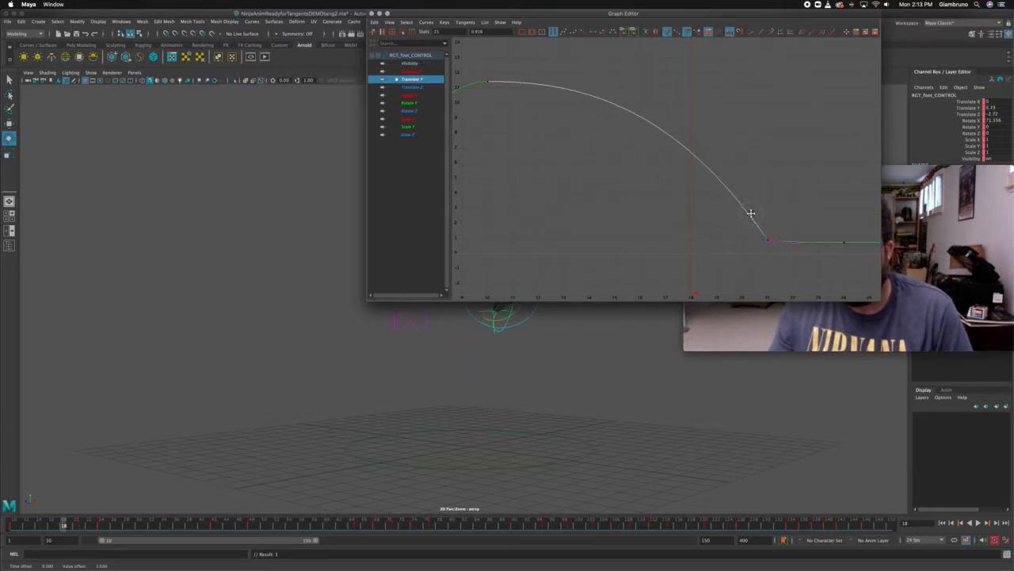
Go to frame 101, close the Graph Editor, and examine the kick pose up close from the side.
left_click_drag(436, 16, 676, 32)
mouse_move(70, 526)
left_mouse_down()
mouse_move(120, 529)
mouse_move(50, 526)
mouse_move(310, 556)
mouse_move(593, 546)
mouse_move(572, 545)
mouse_move(584, 543)
left_mouse_up()
scroll(390, 439, "up", 5, "ctrl")
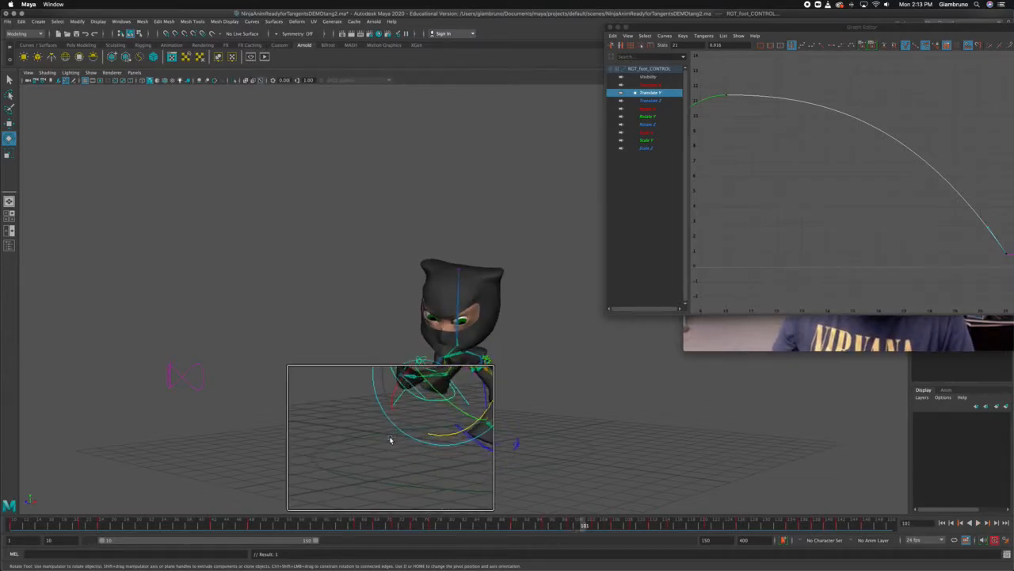
left_click_drag(410, 401, 362, 385, "alt")
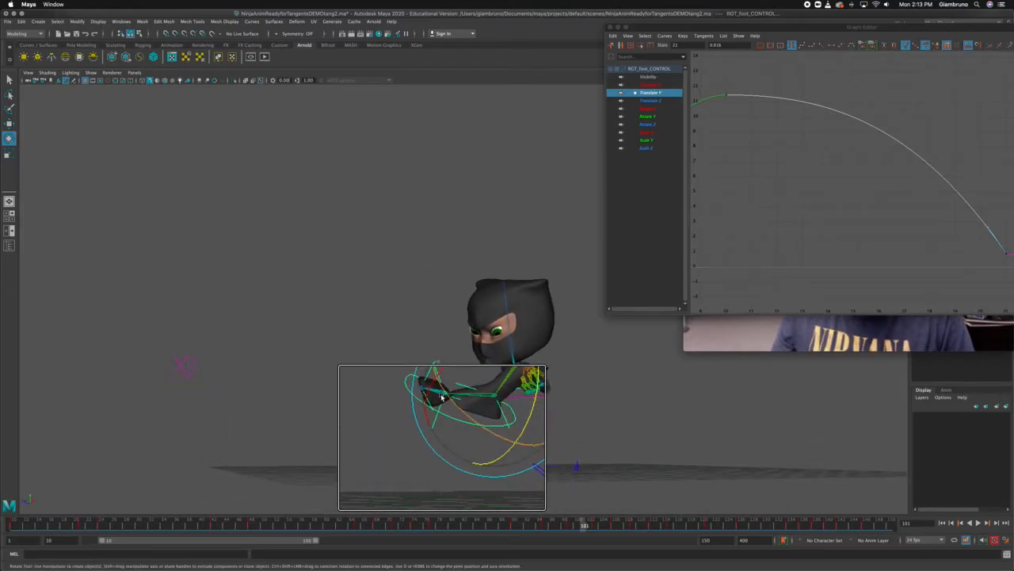
scroll(438, 404, "down", 5, "ctrl")
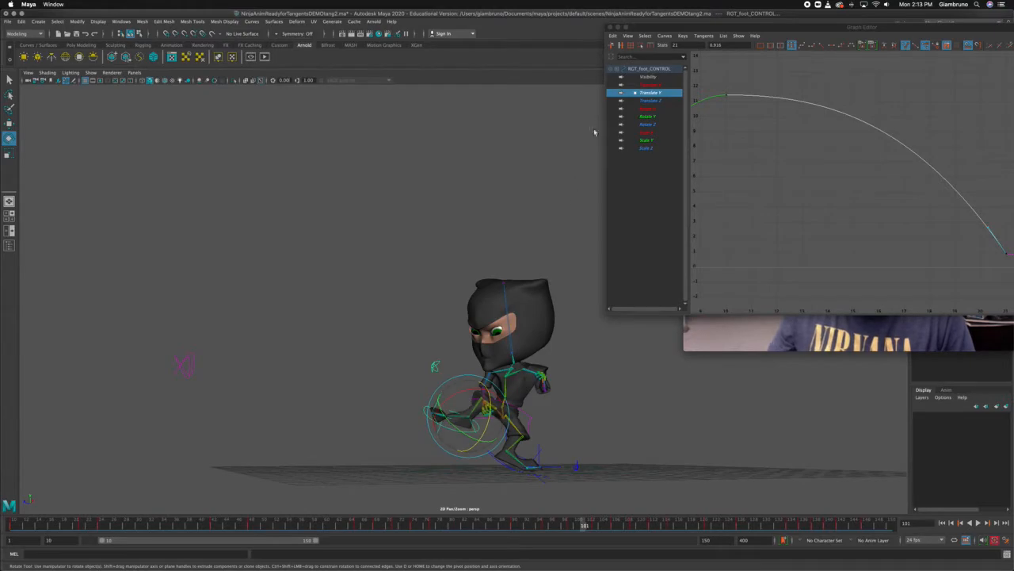
left_click(610, 27)
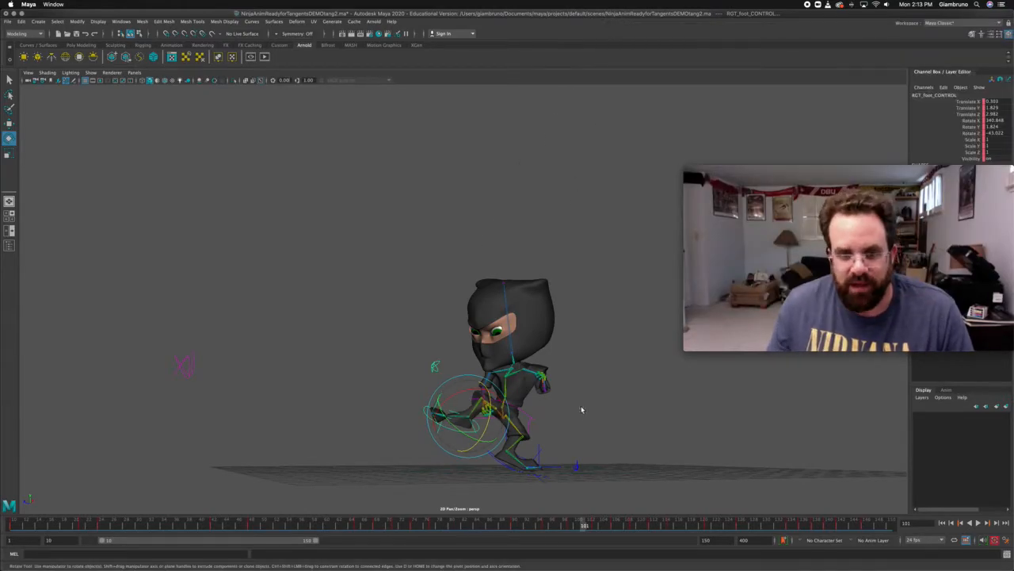
scroll(576, 430, "up", 4)
middle_click_drag(587, 430, 553, 364, "alt")
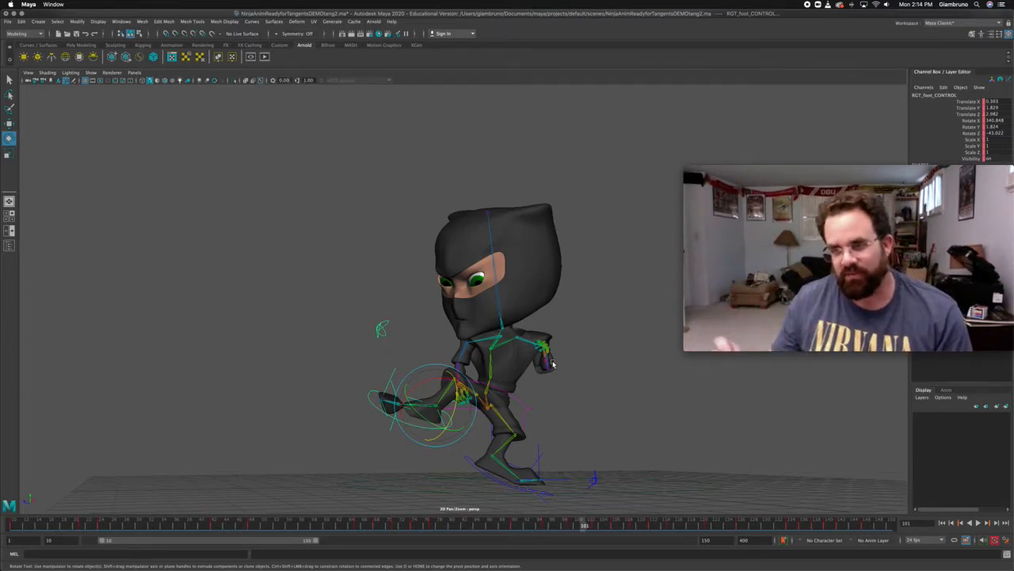
Reselect the right foot control, go to frame 103, and display its Translate Y curve in the Graph Editor.
left_click(342, 451)
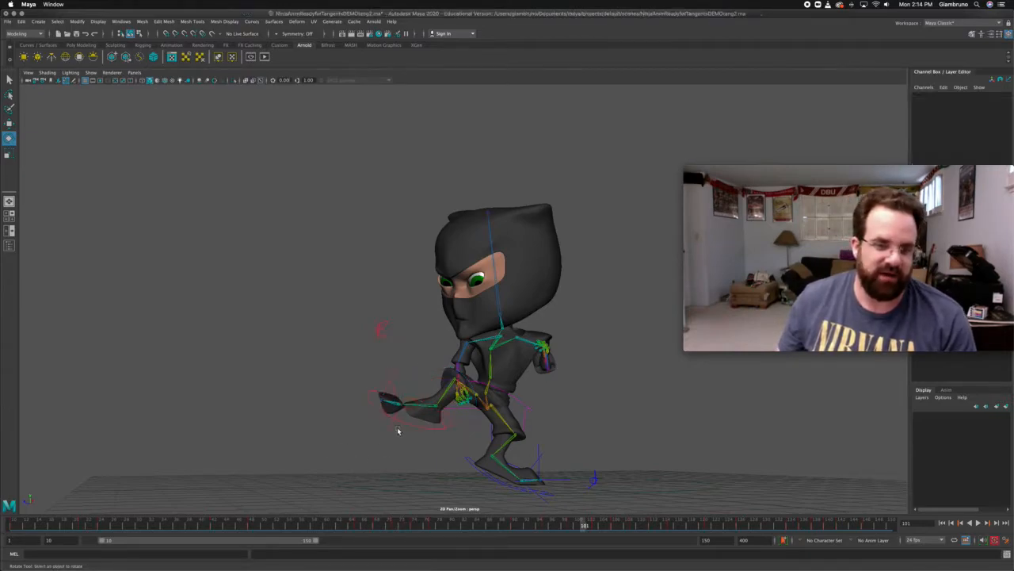
left_click(416, 427)
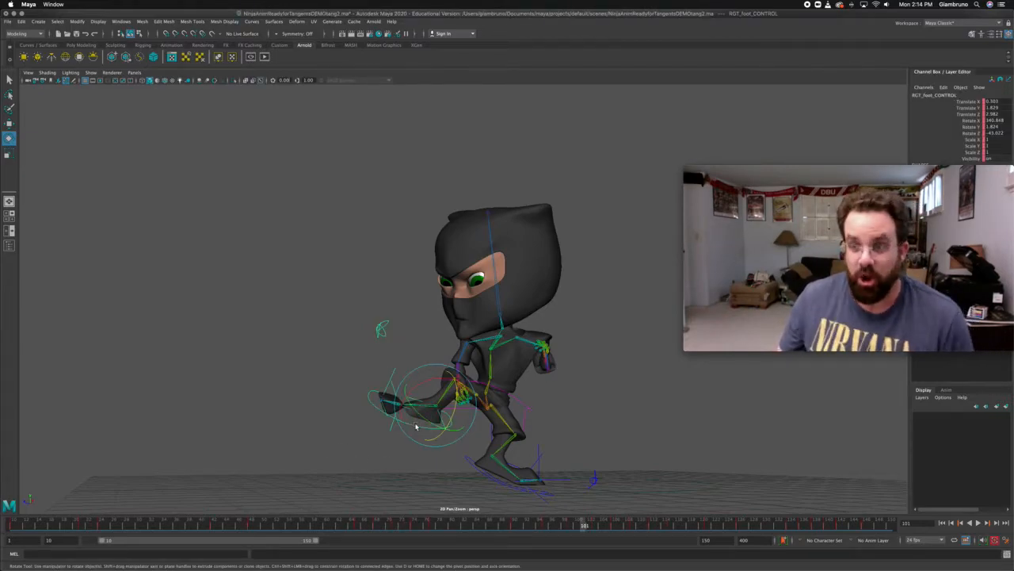
mouse_move(580, 527)
left_mouse_down()
mouse_move(598, 530)
mouse_move(586, 528)
left_mouse_up()
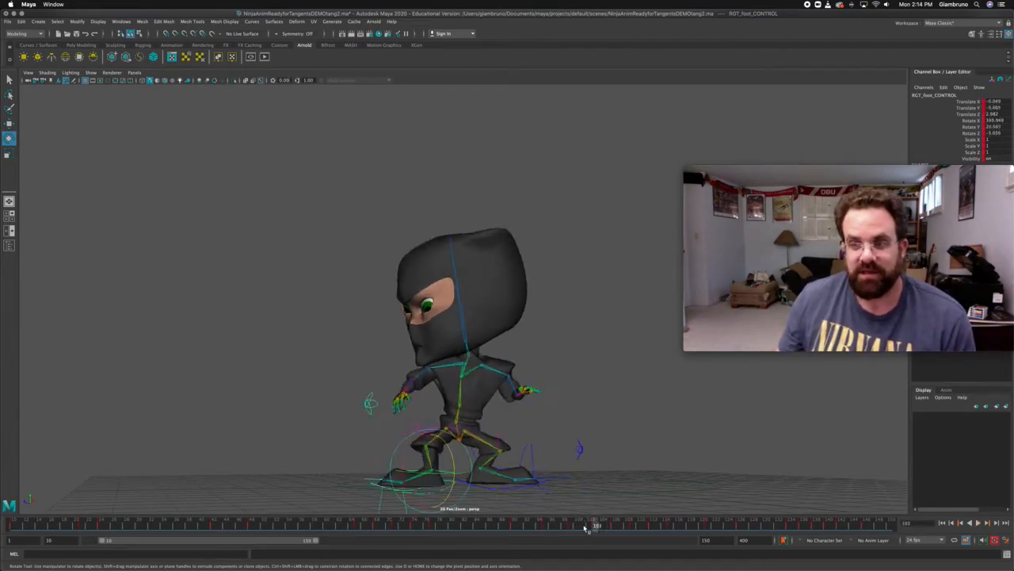
left_click(334, 487)
left_click(449, 490)
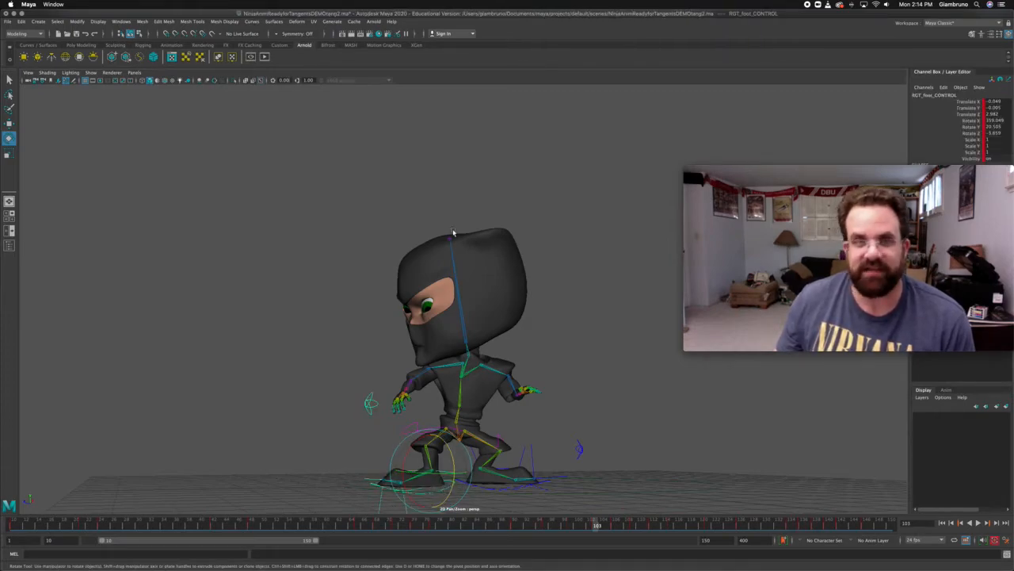
left_click(123, 21)
mouse_move(147, 65)
left_click(226, 66)
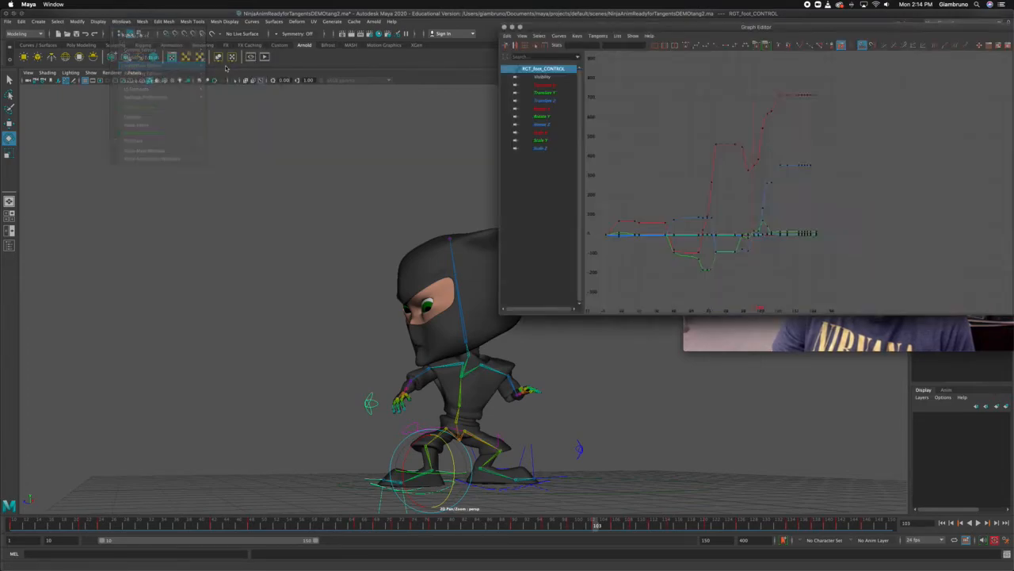
left_click(545, 92)
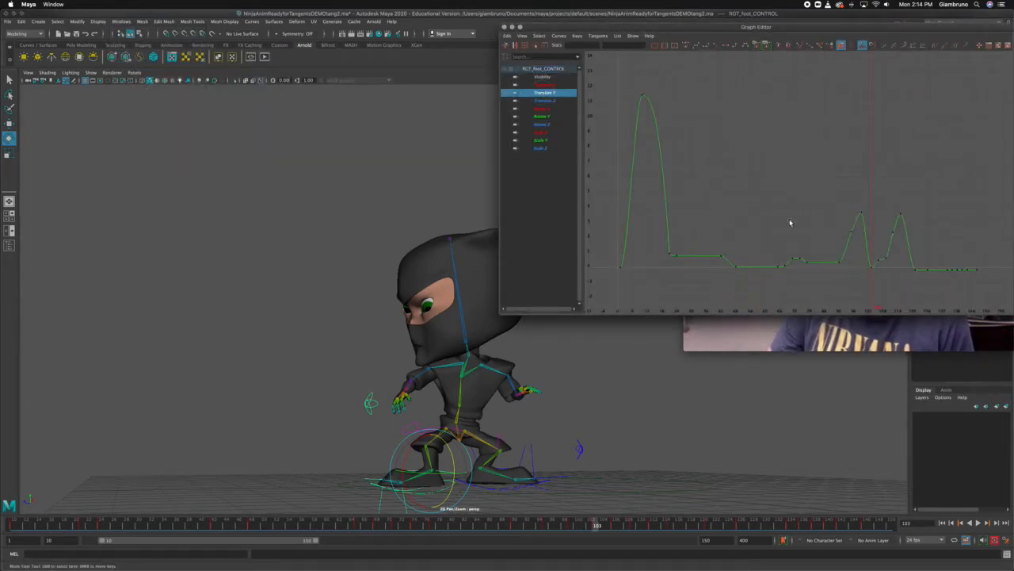
Break the tangents of the right foot's Translate Y key at frame 103, steepen the incoming handle, and scrub through the landing.
left_click(875, 275)
mouse_move(588, 527)
left_mouse_down()
mouse_move(623, 527)
mouse_move(589, 526)
left_mouse_up()
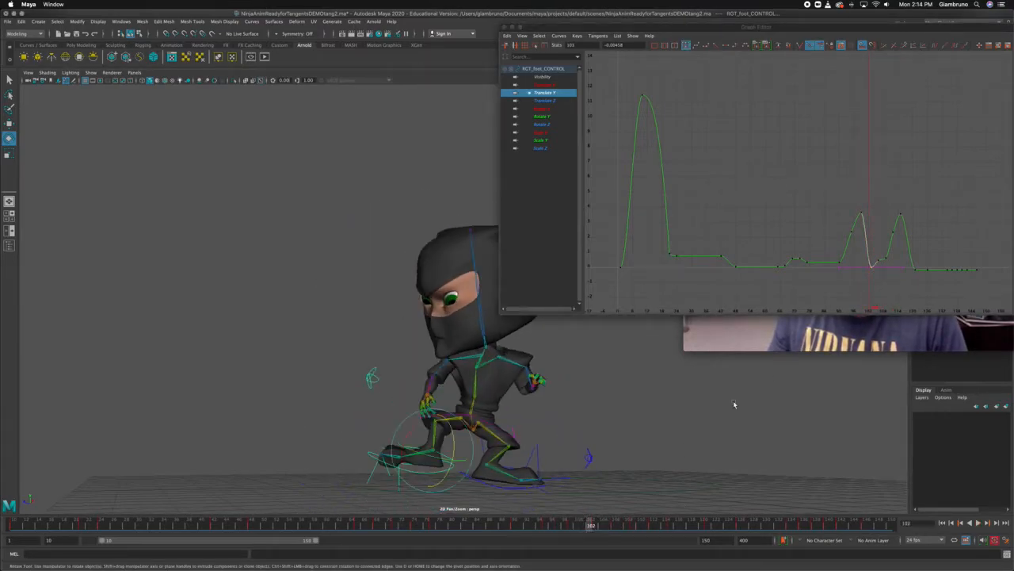
key("f")
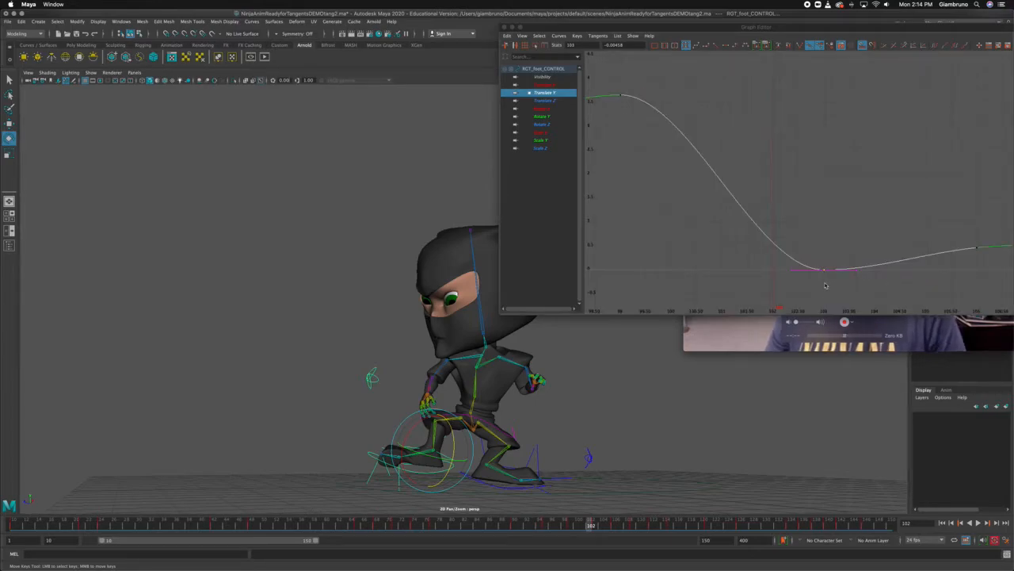
left_click(779, 45)
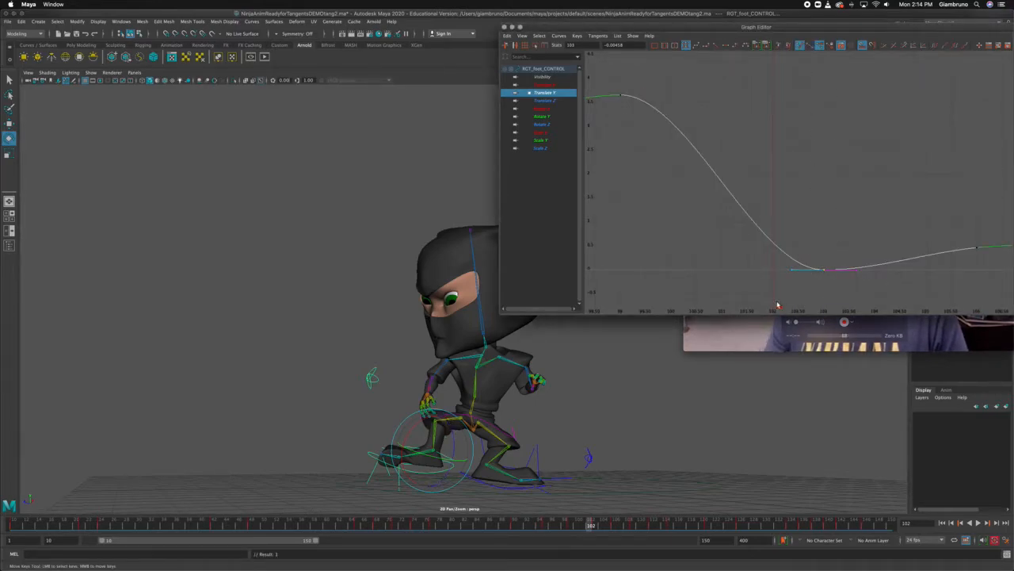
left_click_drag(795, 271, 805, 254)
mouse_move(553, 525)
left_mouse_down()
mouse_move(612, 529)
mouse_move(603, 529)
left_mouse_up()
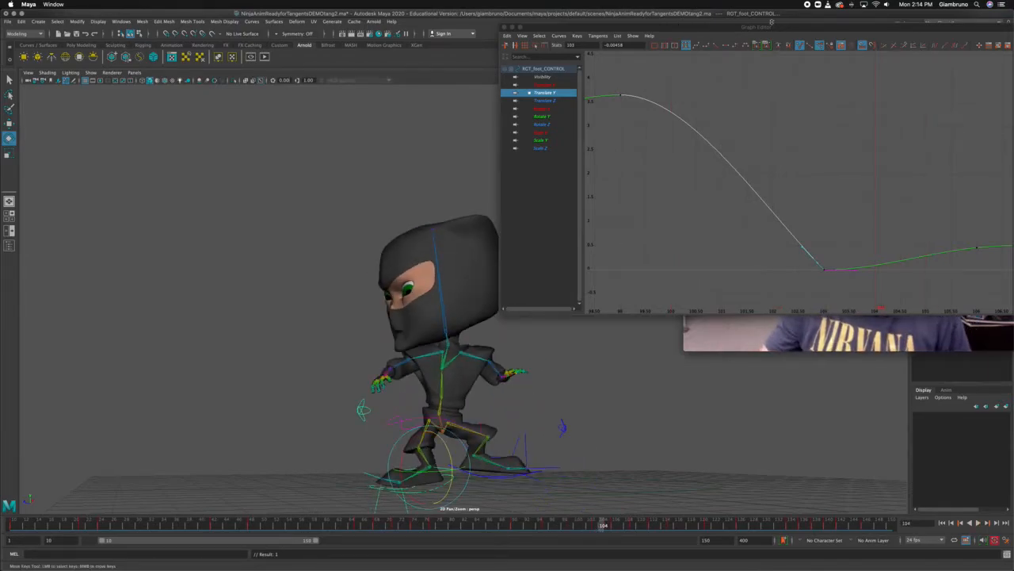
Move the Graph Editor aside, check the right foot control's Translate X curve, and close the editor.
left_click_drag(814, 14, 431, 62)
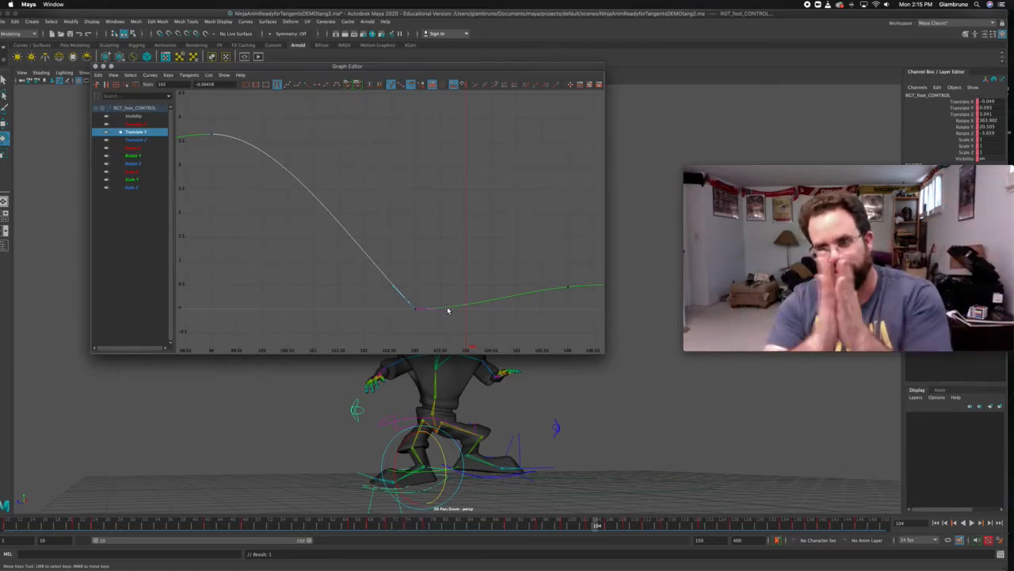
left_click(127, 125)
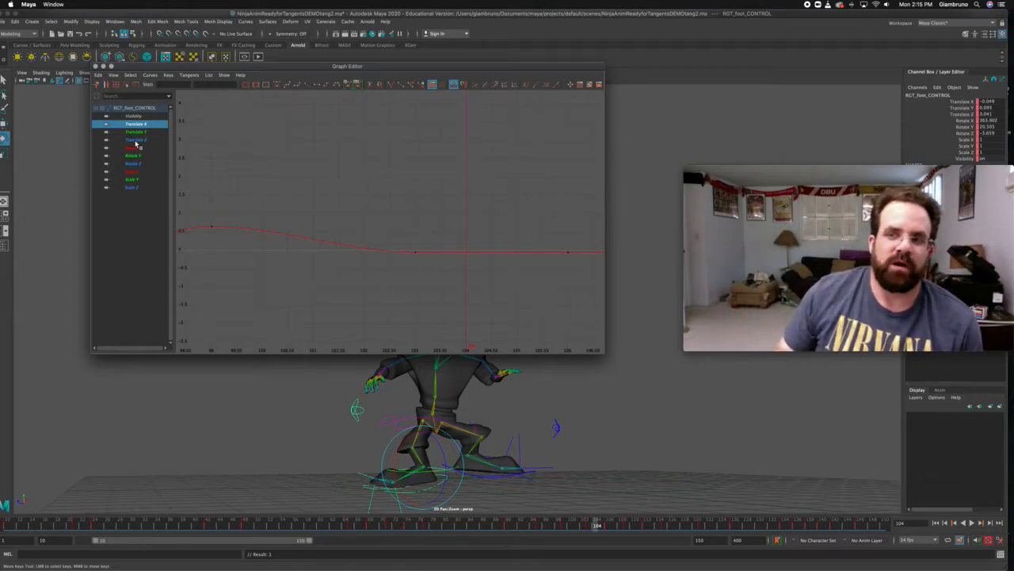
left_click(96, 66)
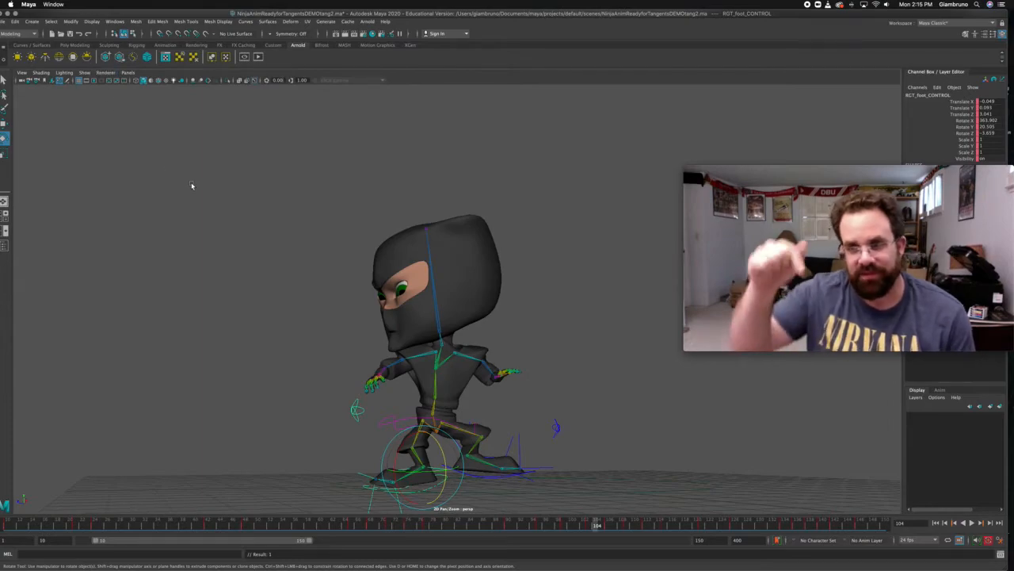
Switch to the SPLINED Character Animation assignment page in Chrome and highlight "Clean up any extraneous movements".
mouse_move(2, 286)
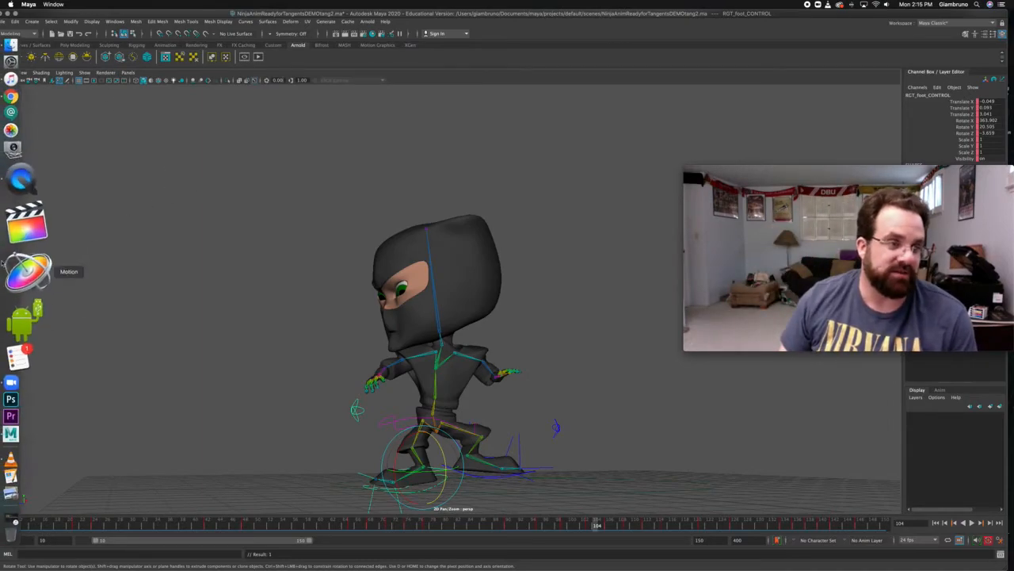
left_click(17, 168)
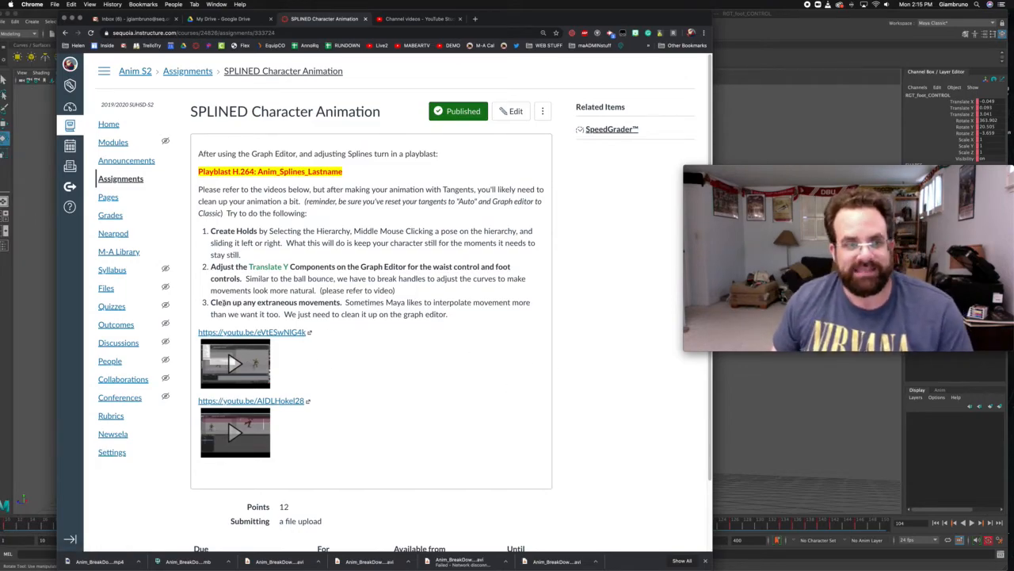
left_click_drag(210, 303, 338, 304)
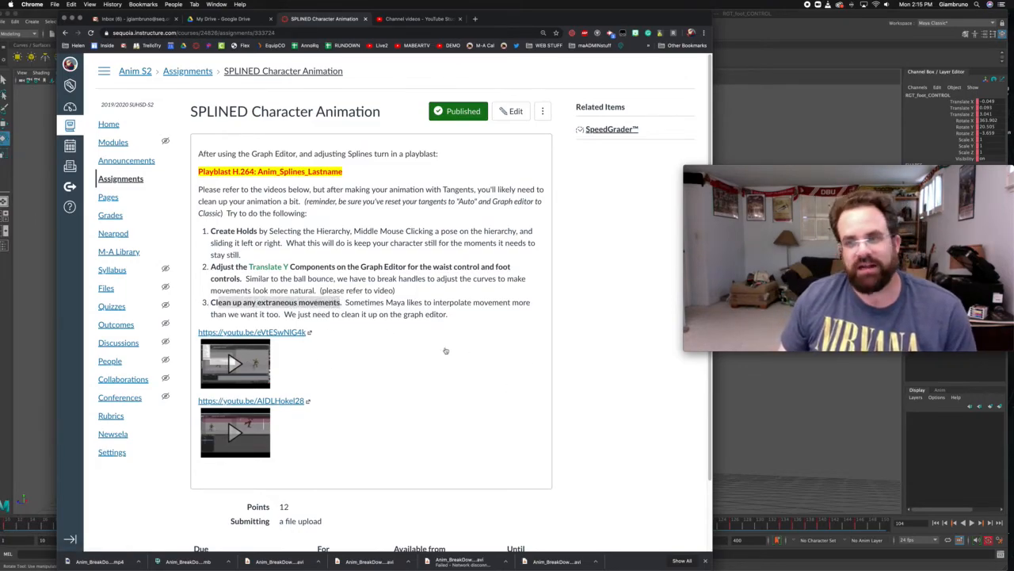
Return to Maya, deselect the foot control, and scrub from the start of the animation to frame 45.
left_click(765, 388)
left_click(372, 494)
mouse_move(88, 524)
left_mouse_down()
mouse_move(293, 524)
mouse_move(9, 535)
left_mouse_up()
double_click(157, 15)
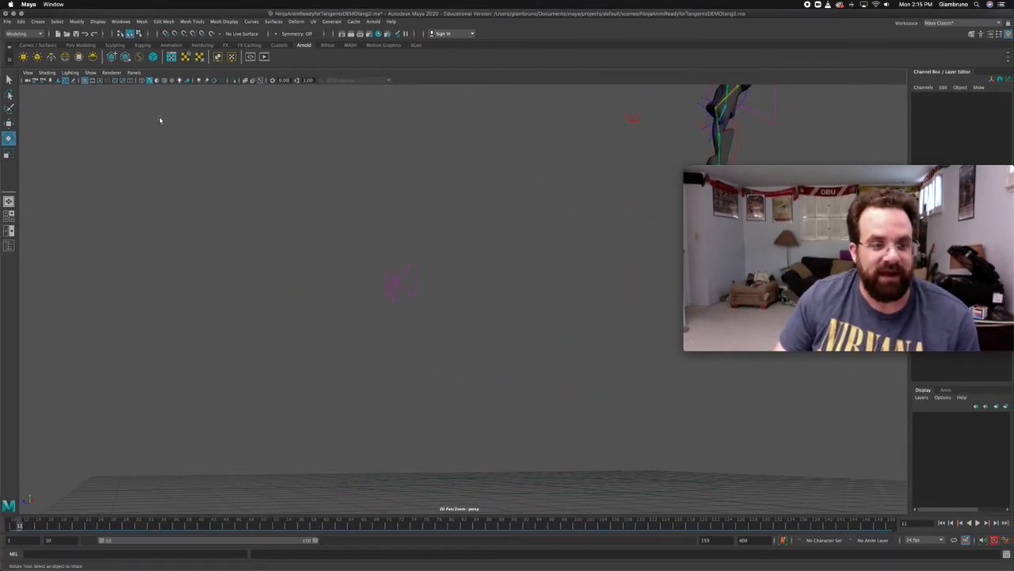
mouse_move(76, 525)
left_mouse_down()
mouse_move(249, 526)
mouse_move(227, 531)
mouse_move(234, 534)
left_mouse_up()
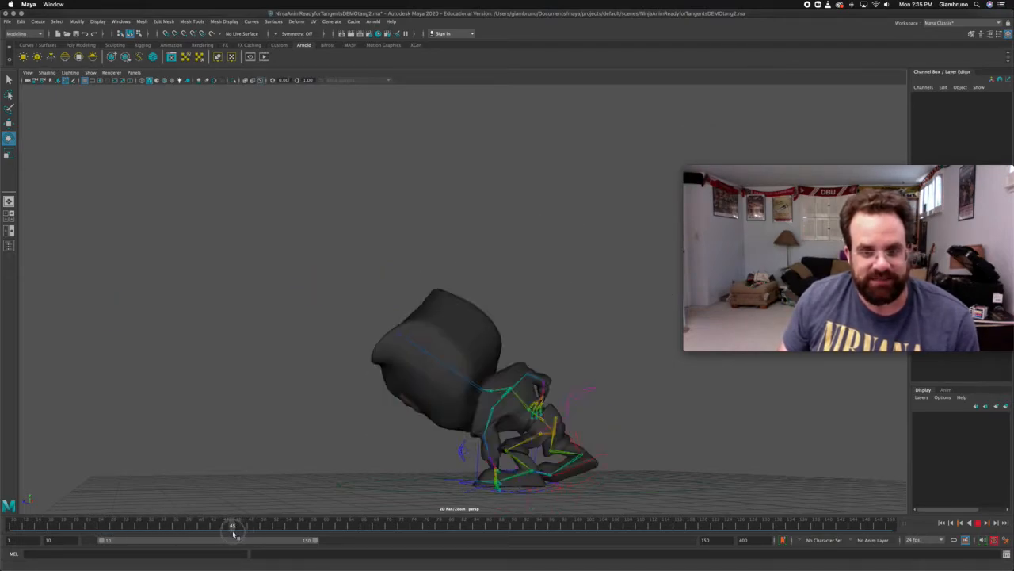
Select the center-of-gravity control, examine its rotation curves around frame 45 in the Graph Editor, and close the editor.
left_click(587, 396)
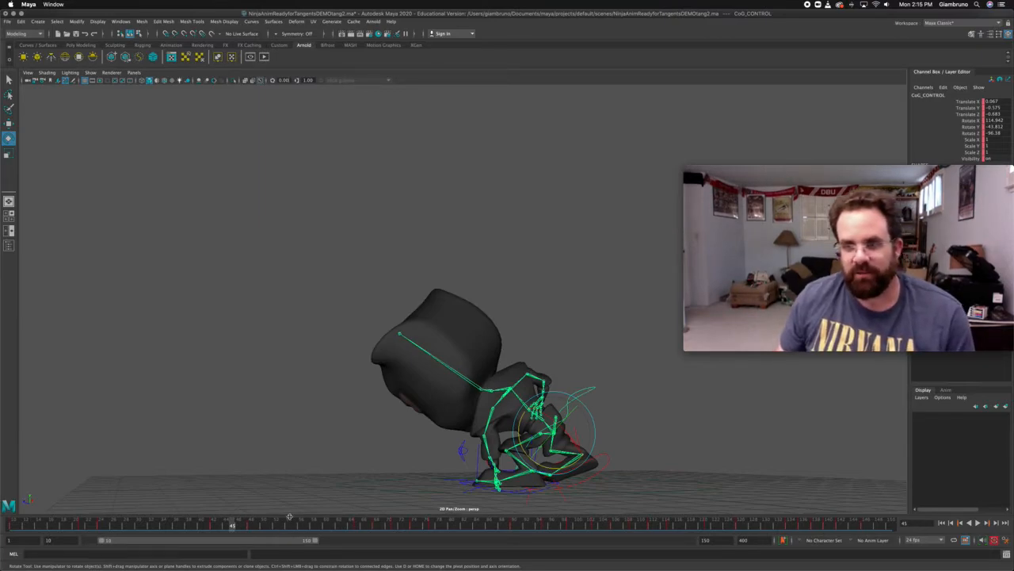
left_click(125, 22)
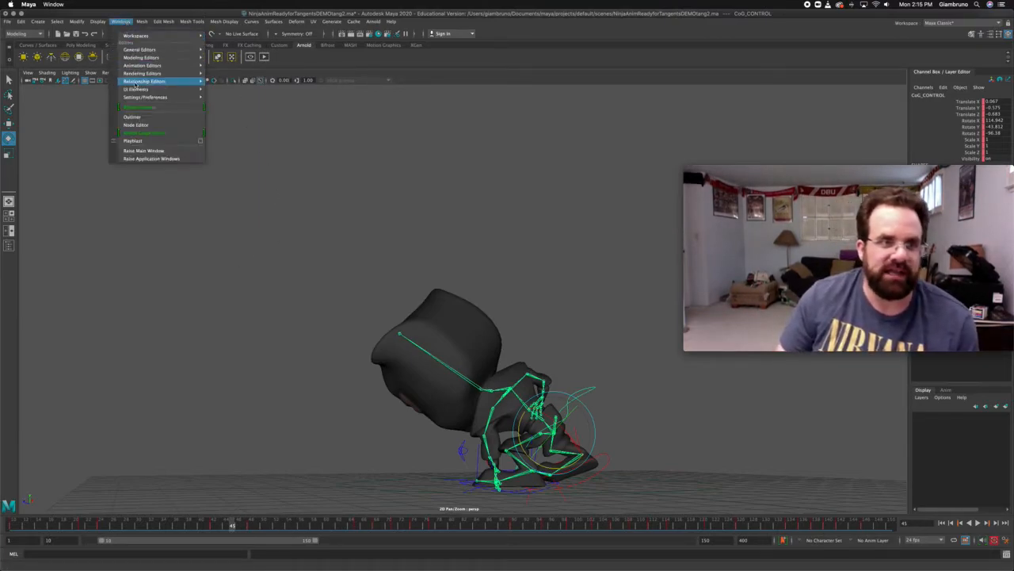
mouse_move(159, 65)
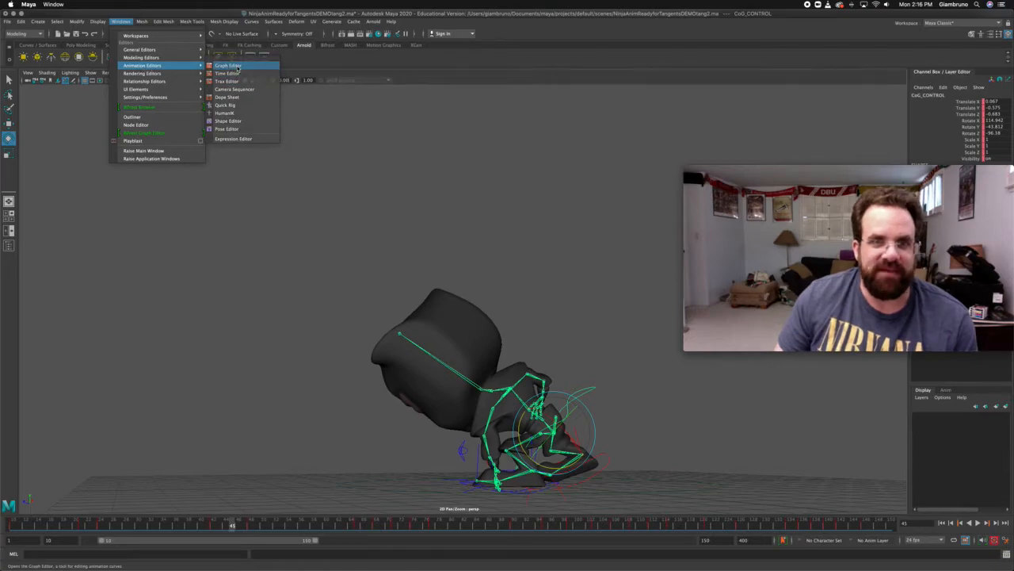
left_click(230, 65)
left_click_drag(224, 67, 453, 14)
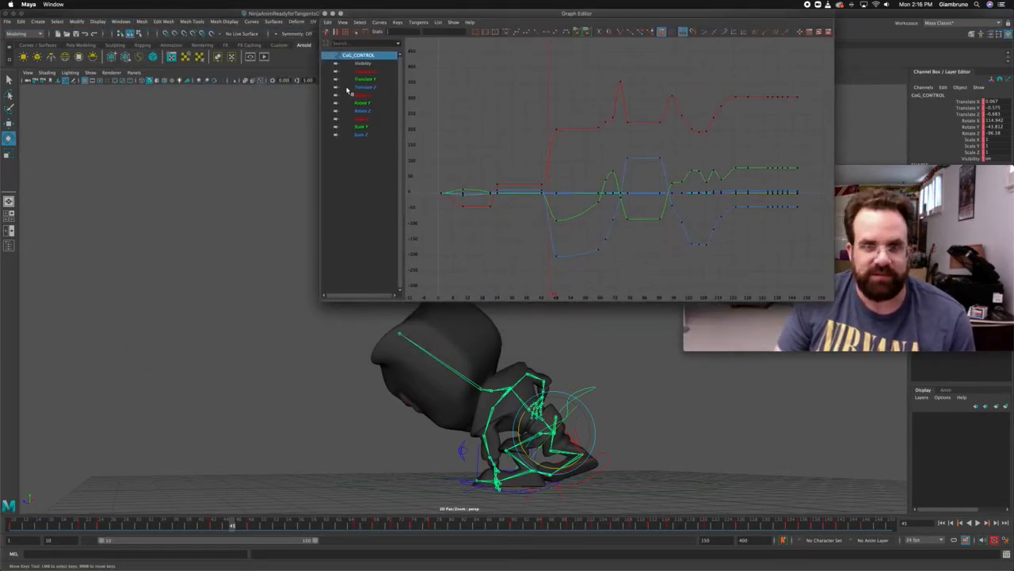
left_click(370, 96)
left_click(367, 103)
left_click(365, 119)
left_click(366, 111)
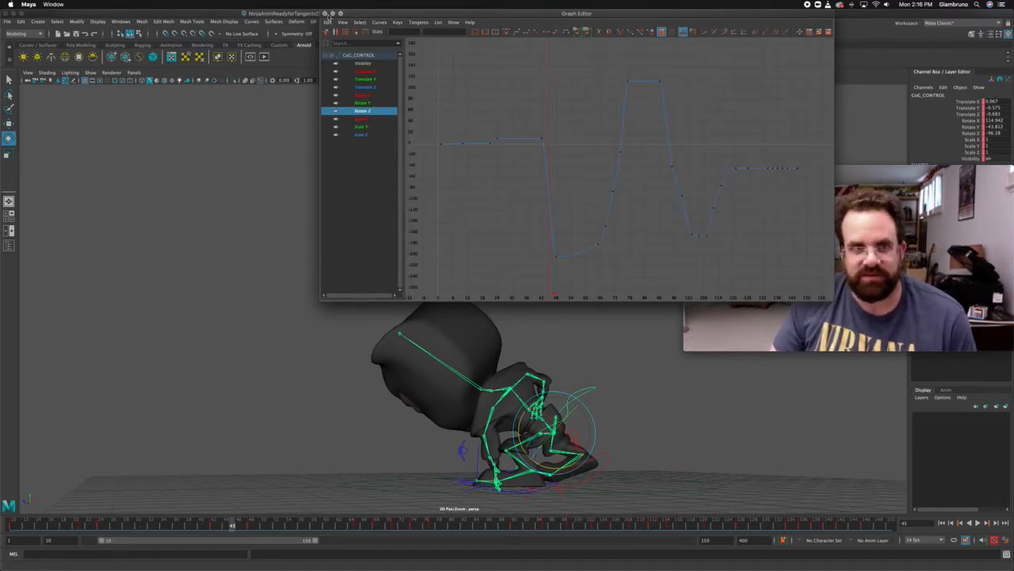
left_click(324, 13)
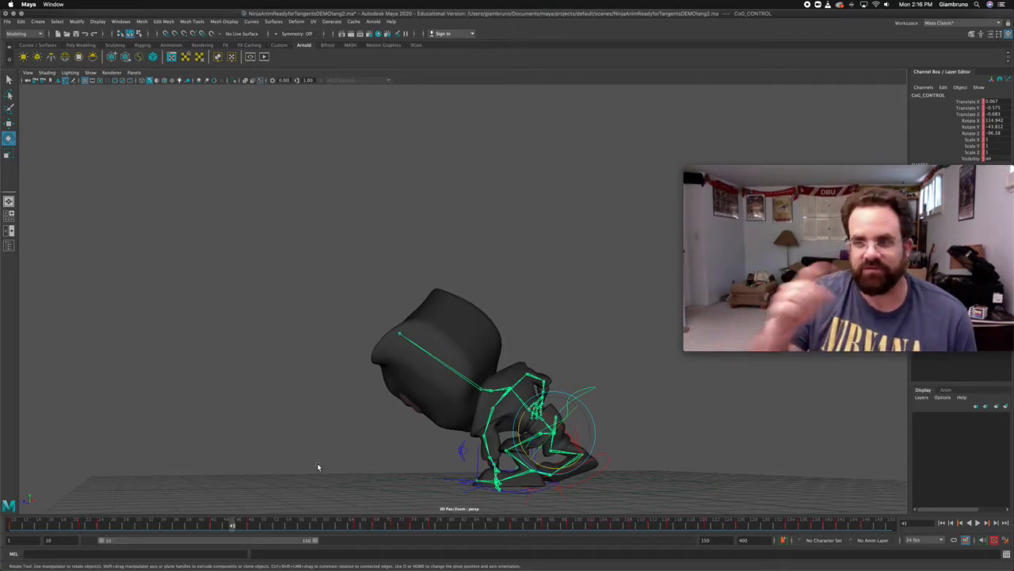
Rotate the center-of-gravity control upright to about (19, -34, -12) at frame 44 and about (22, -36, -18) at frame 45.
mouse_move(226, 527)
left_mouse_down()
mouse_move(214, 529)
mouse_move(227, 527)
left_mouse_up()
mouse_move(550, 413)
left_mouse_down()
mouse_move(529, 431)
mouse_move(558, 412)
mouse_move(537, 420)
mouse_move(560, 417)
mouse_move(555, 438)
mouse_move(543, 427)
mouse_move(563, 408)
left_mouse_up()
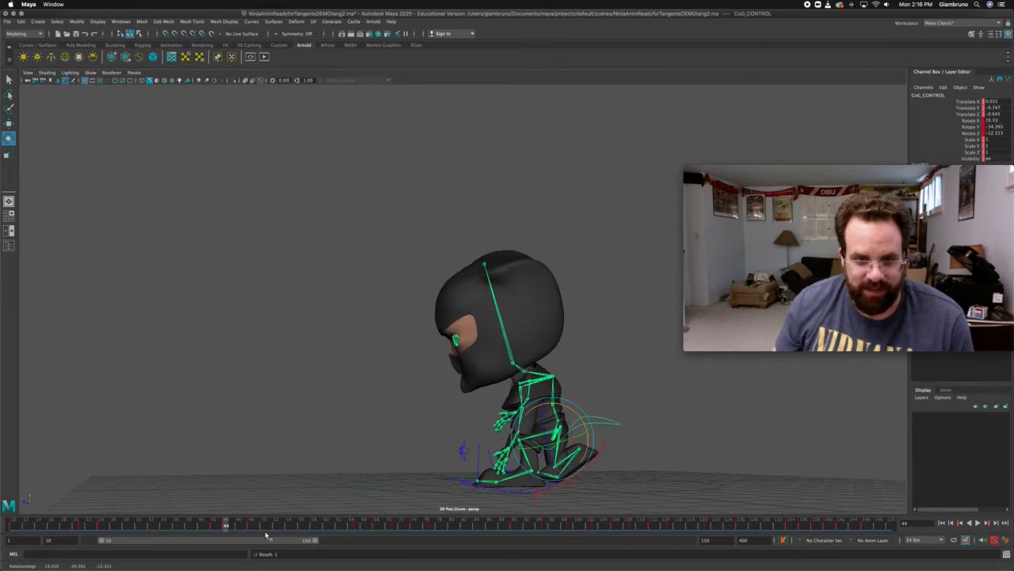
left_click_drag(227, 525, 231, 525)
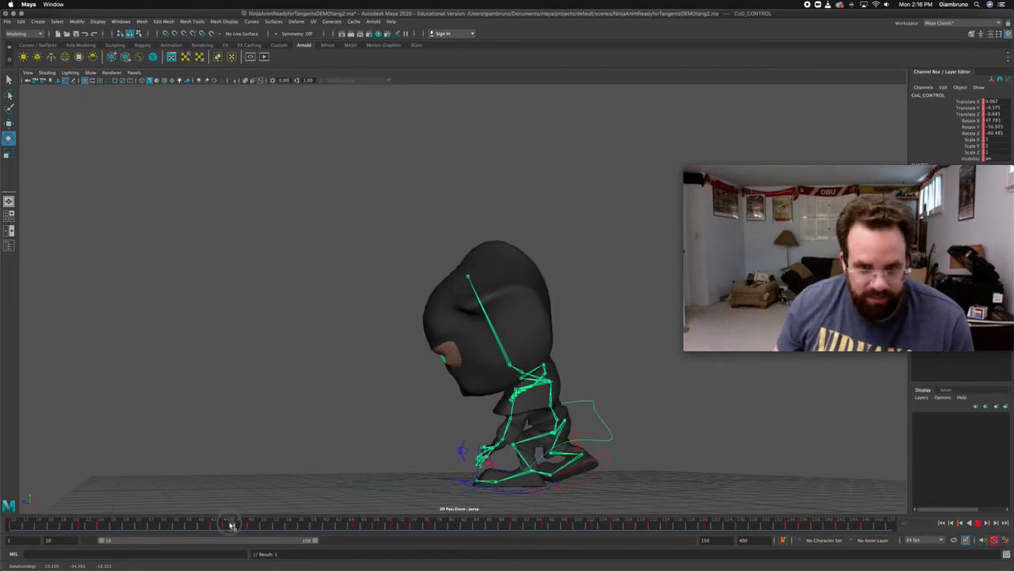
left_click_drag(557, 454, 547, 431)
left_click_drag(547, 430, 547, 425)
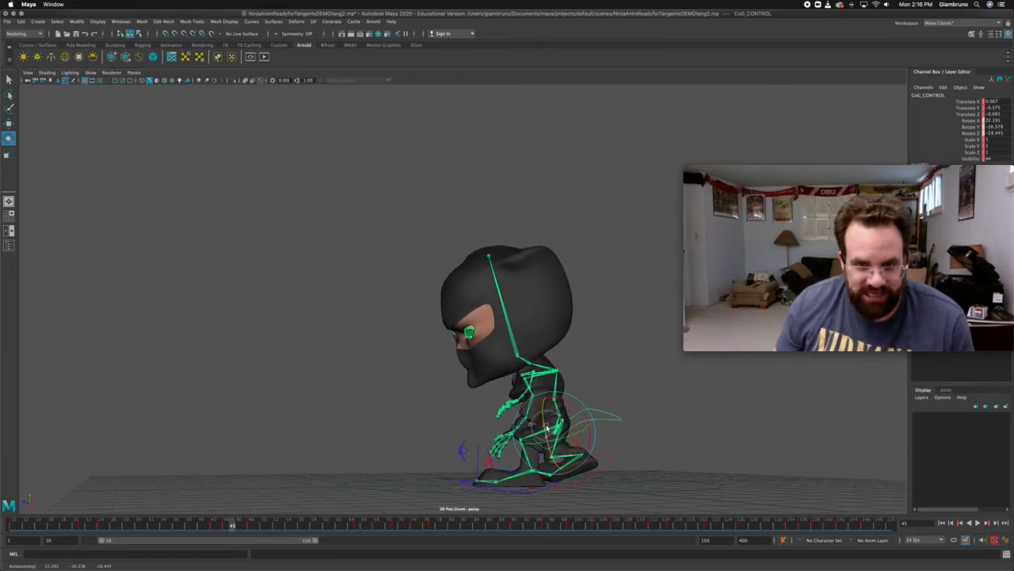
At frame 46, rotate the center-of-gravity control upright to about (31, -54, -33).
left_click_drag(232, 526, 238, 525)
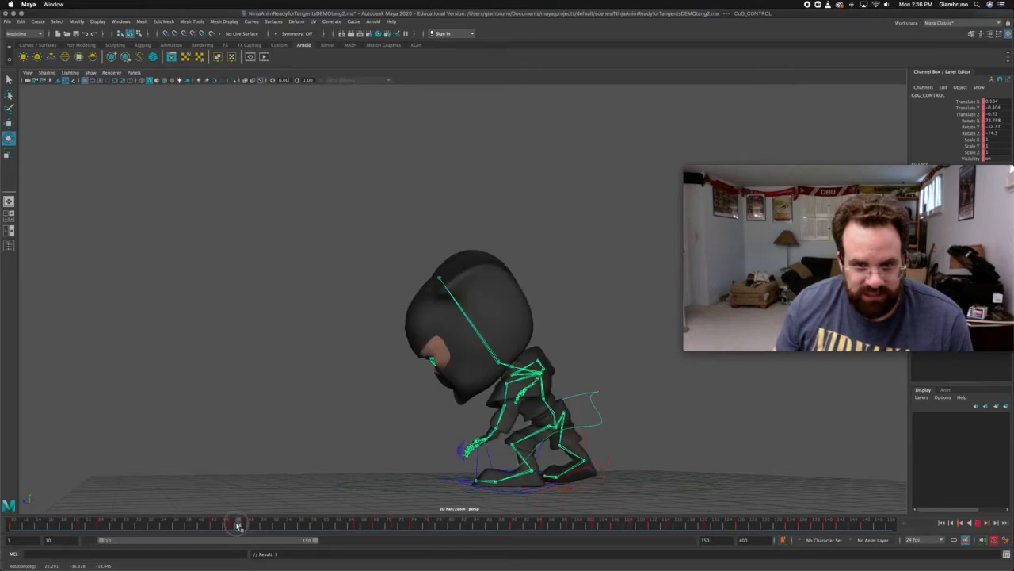
left_click_drag(561, 444, 542, 405)
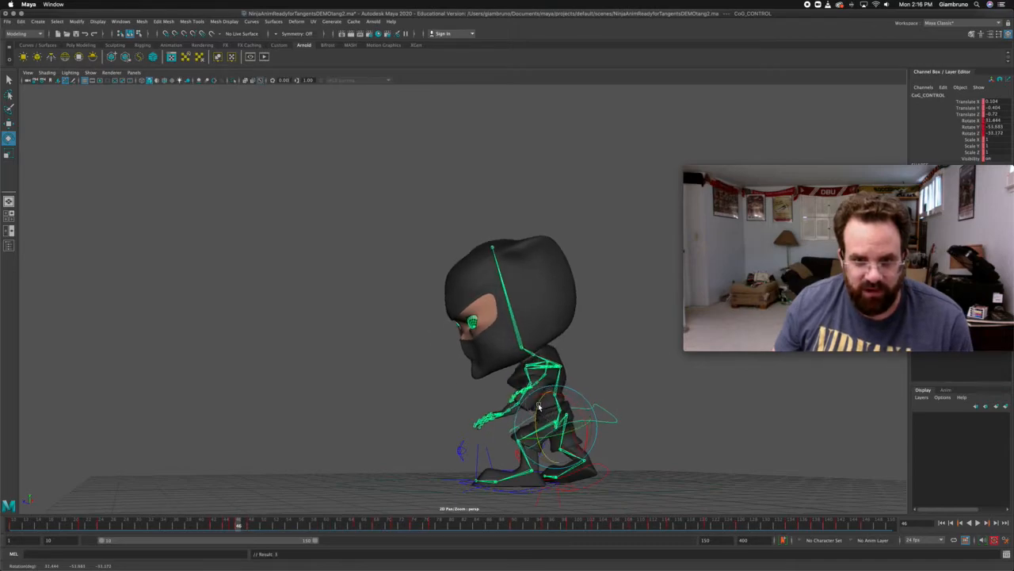
mouse_move(240, 525)
left_mouse_down()
mouse_move(203, 526)
mouse_move(250, 527)
mouse_move(222, 526)
mouse_move(239, 525)
left_mouse_up()
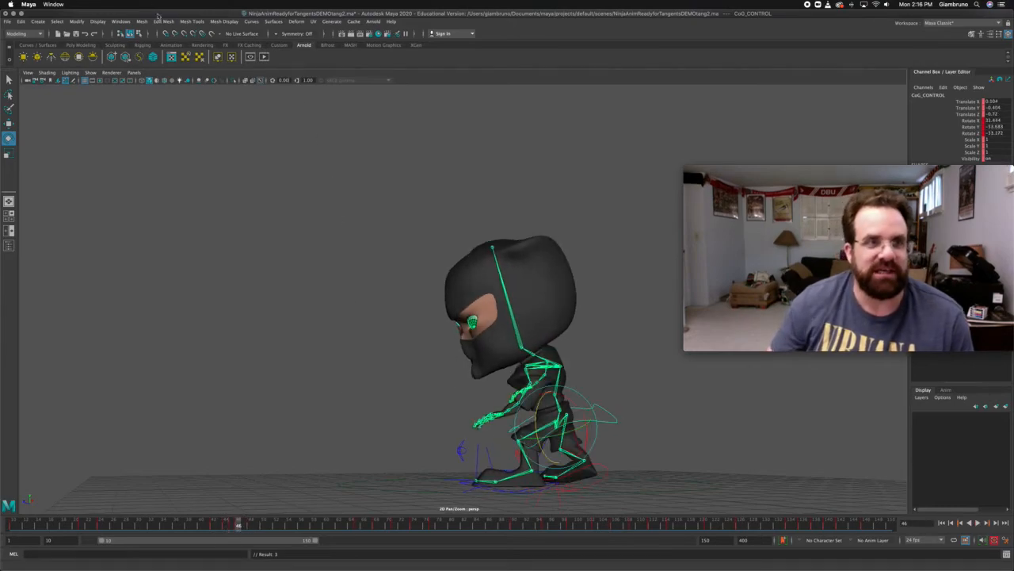
Reopen the Graph Editor and examine the center-of-gravity control's edited Rotate X, Rotate Y and Rotate Z curves.
left_click(121, 21)
mouse_move(143, 72)
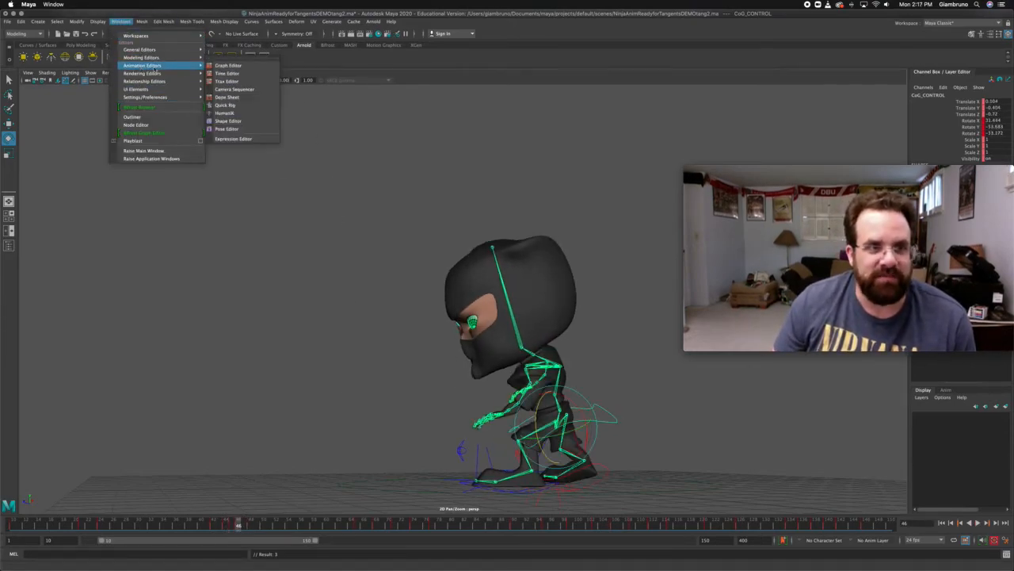
left_click(225, 65)
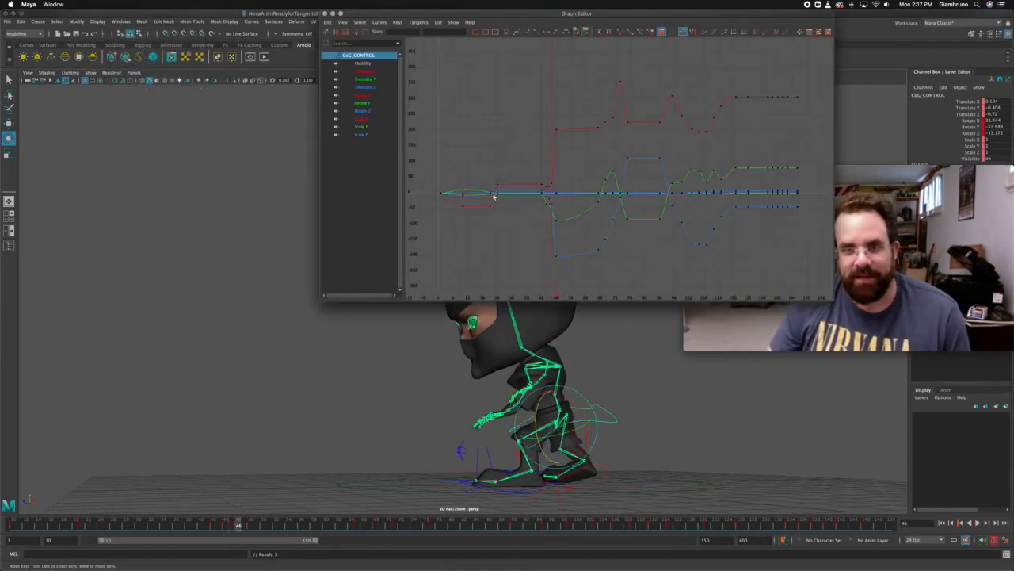
left_click(363, 96)
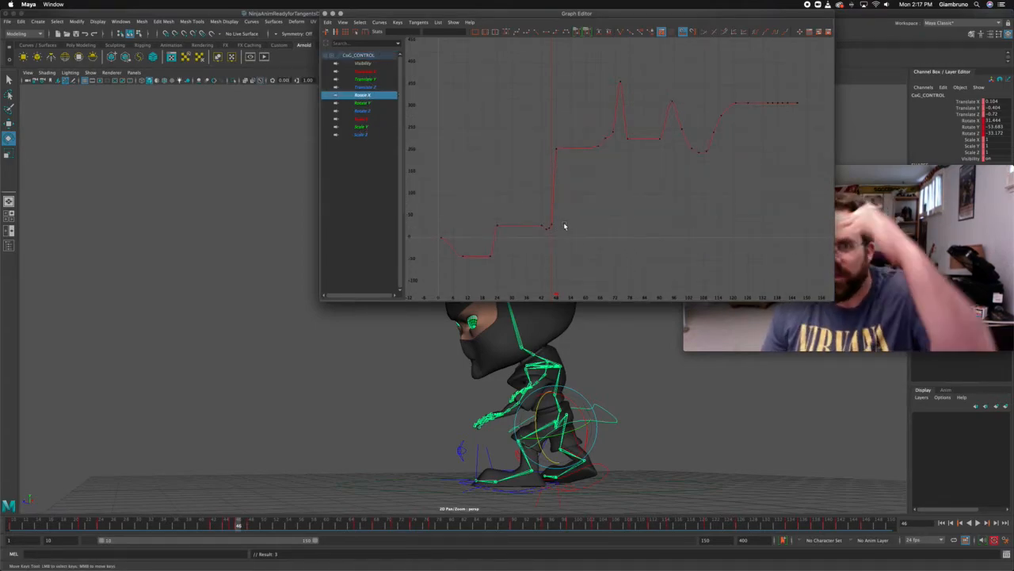
left_click(365, 103)
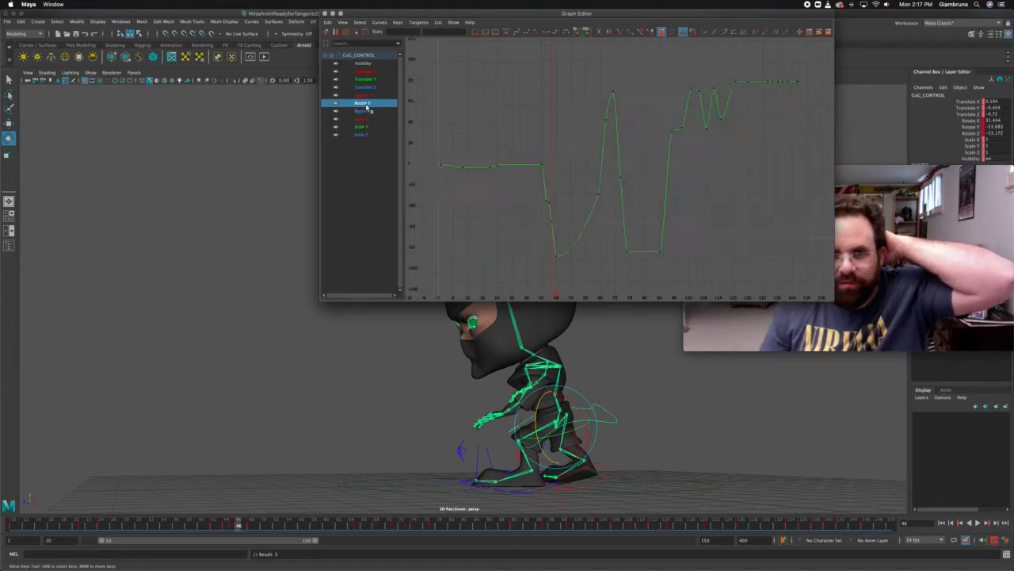
left_click(364, 111)
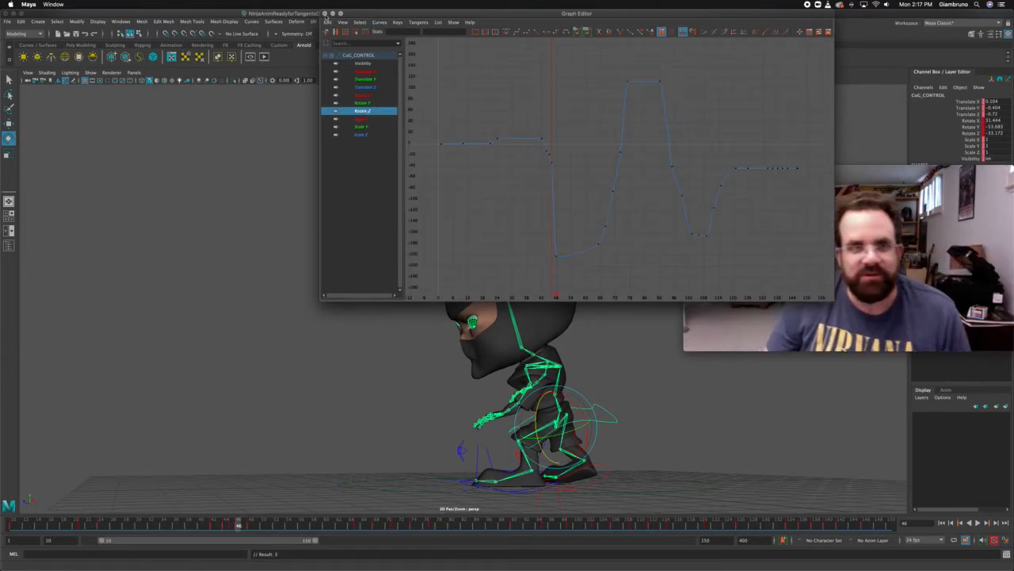
Close the Graph Editor, play the animation from frame 22, and scrub around frame 50 to review the landing.
left_click(324, 14)
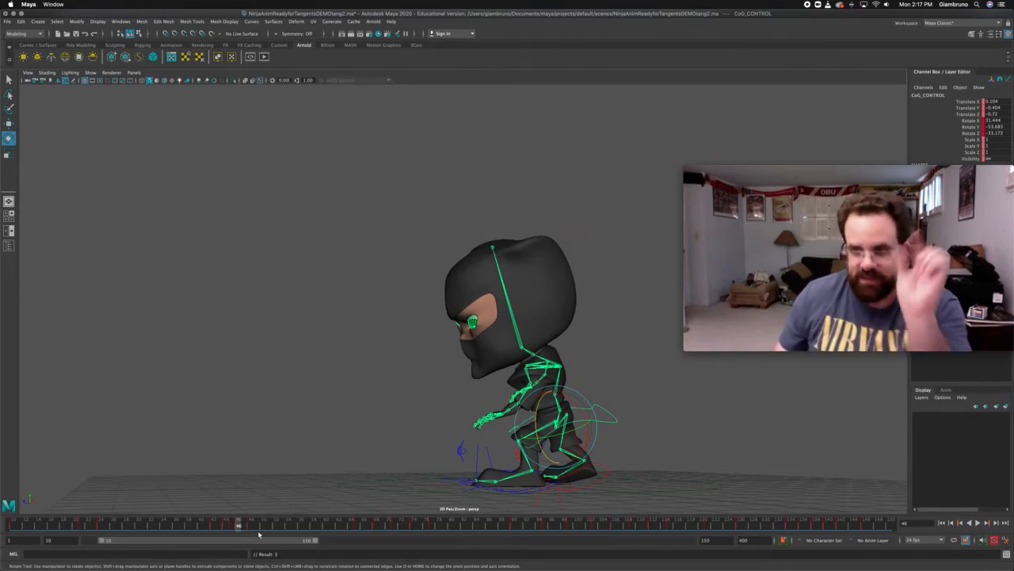
left_click_drag(245, 525, 90, 524)
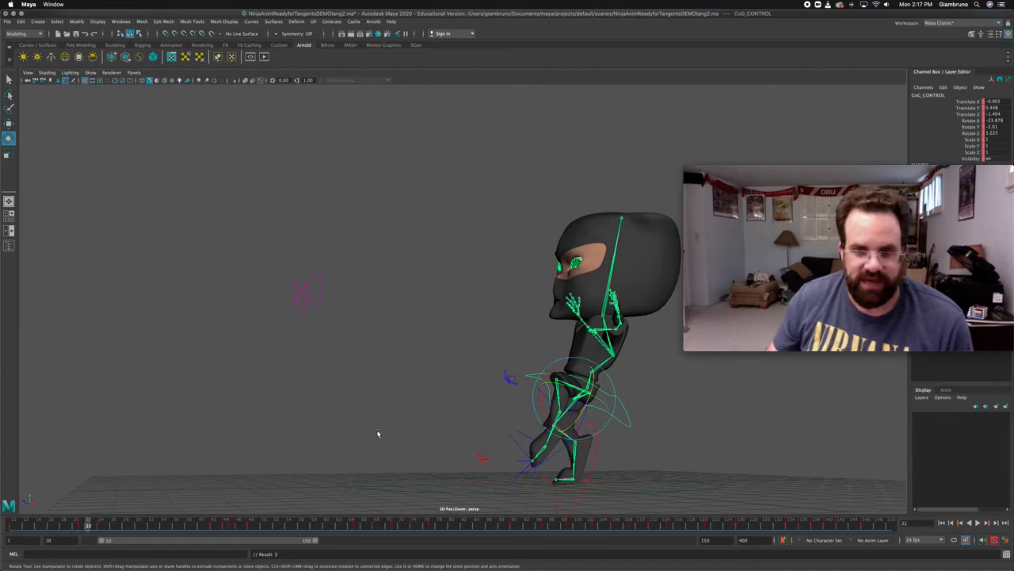
left_click(978, 523)
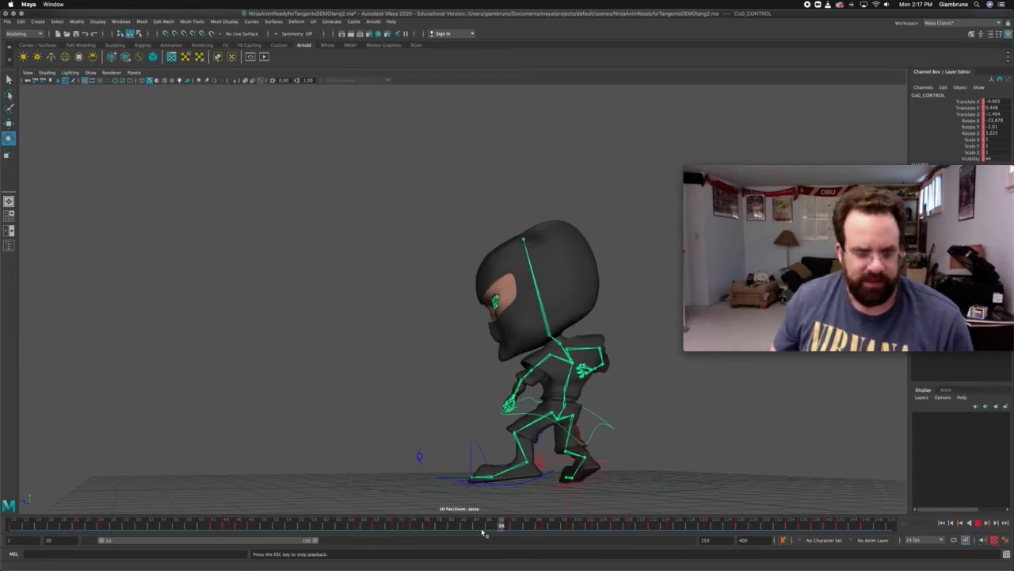
left_click_drag(232, 525, 270, 527)
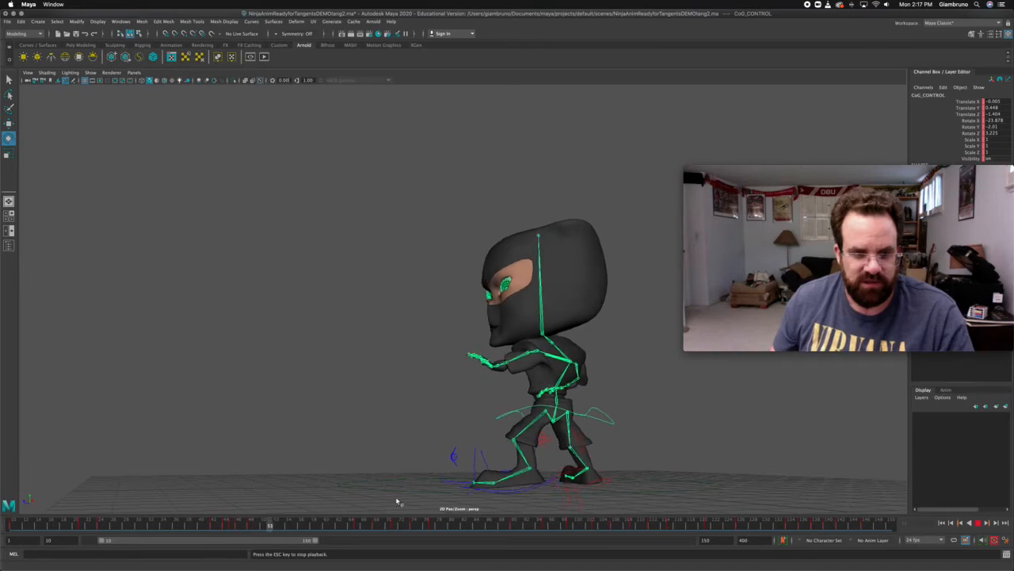
key("Escape")
Select the ninja's whole control hierarchy and scrub between about frames 48 and 60 to examine the standing pose.
left_click(346, 477)
left_click_drag(367, 482, 349, 500)
right_click_drag(356, 372, 353, 440)
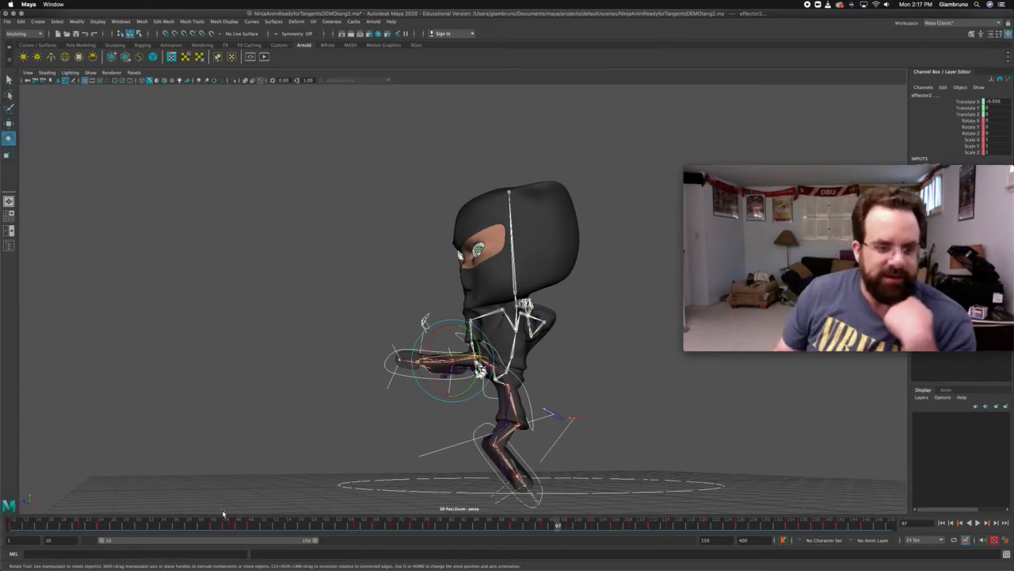
left_click(251, 525)
mouse_move(251, 525)
left_mouse_down()
mouse_move(345, 526)
mouse_move(249, 527)
mouse_move(271, 527)
left_mouse_up()
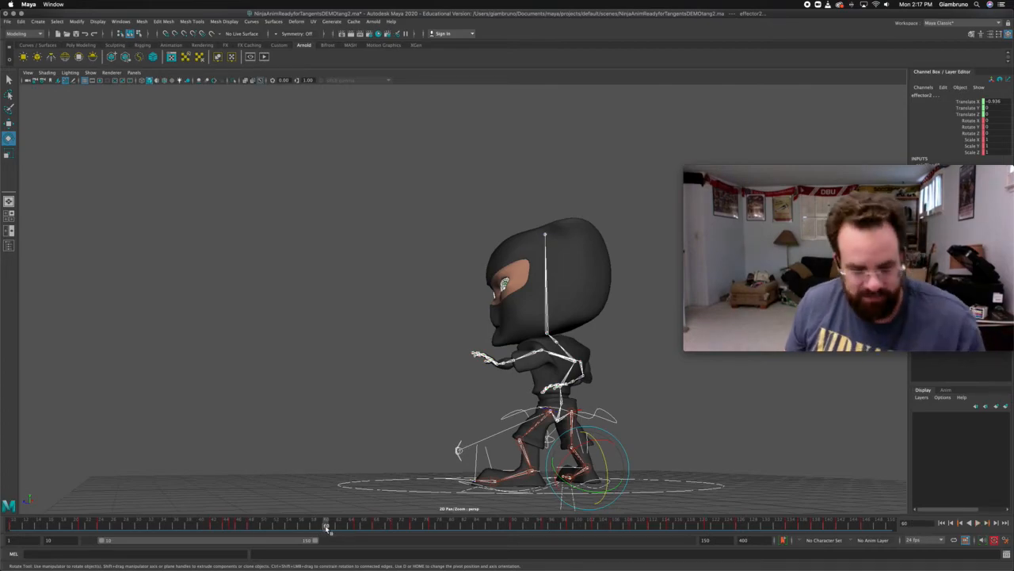
left_click_drag(328, 528, 289, 528)
At frame 54, rotate the chest joint forward to about (-14, 12, -17) and adjust the neck joint's rotation.
left_click(545, 357)
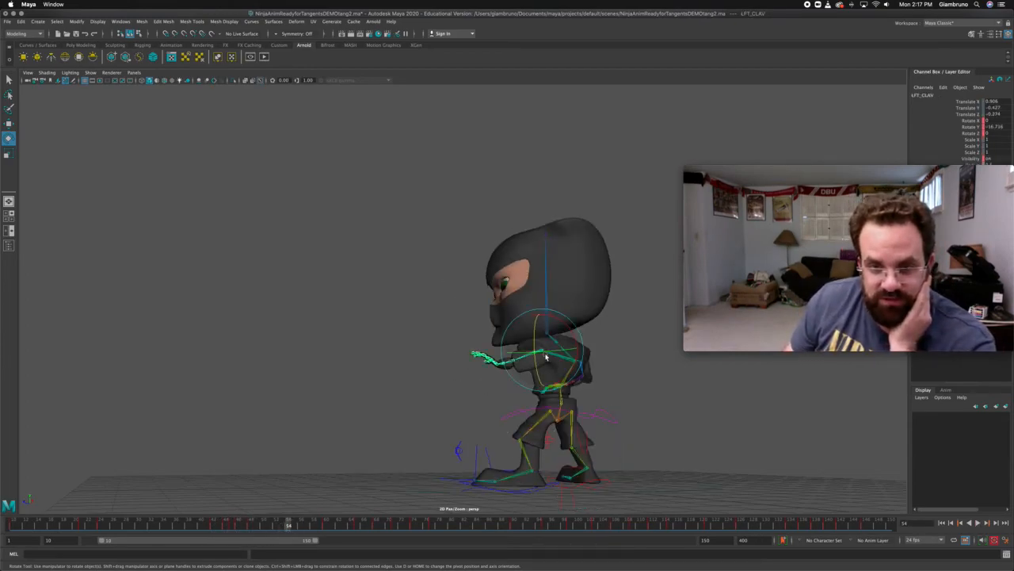
left_click_drag(531, 339, 576, 376)
left_click(575, 363)
left_click_drag(587, 330, 603, 314)
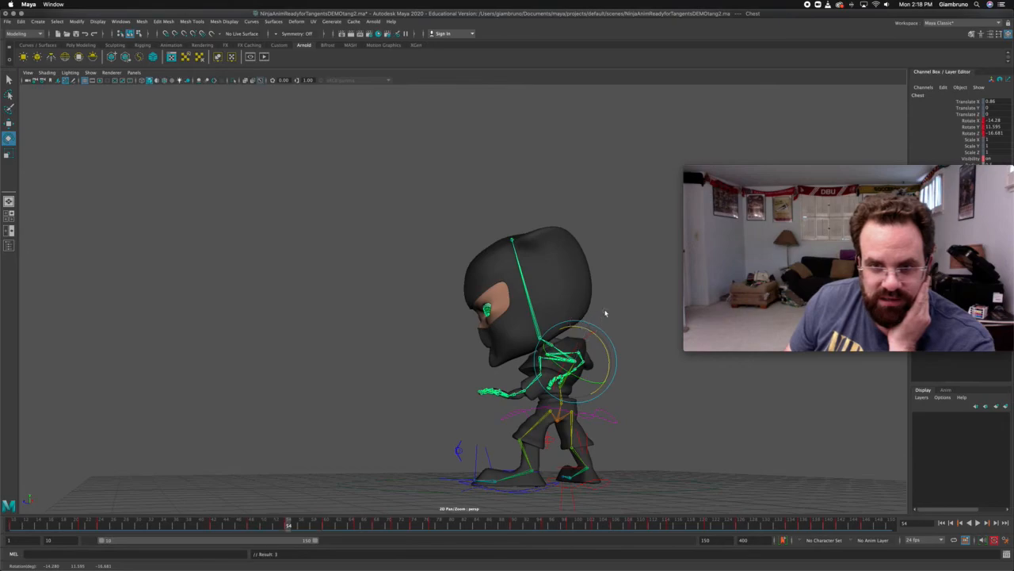
left_click(561, 343)
left_click(553, 347)
left_click_drag(552, 363, 531, 320)
Play the animation from frame 25 to review the motion with the adjusted chest and neck poses.
left_click_drag(282, 520, 107, 519)
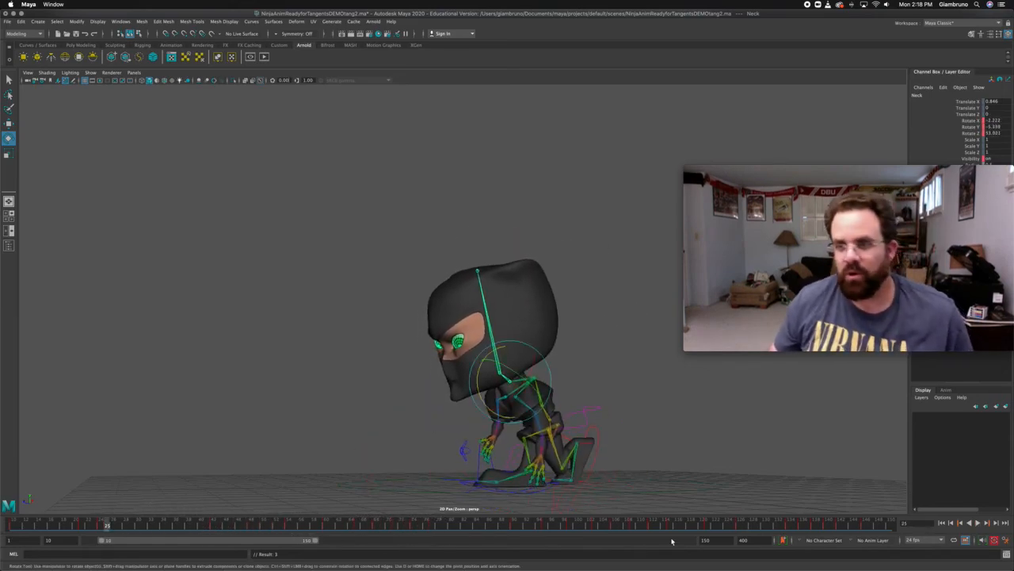
left_click(978, 523)
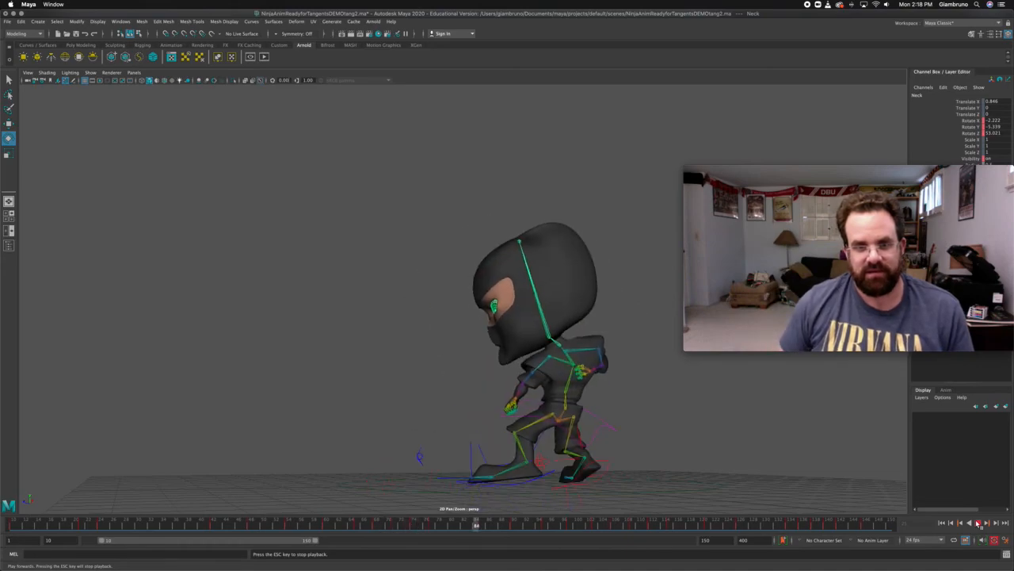
left_click(979, 523)
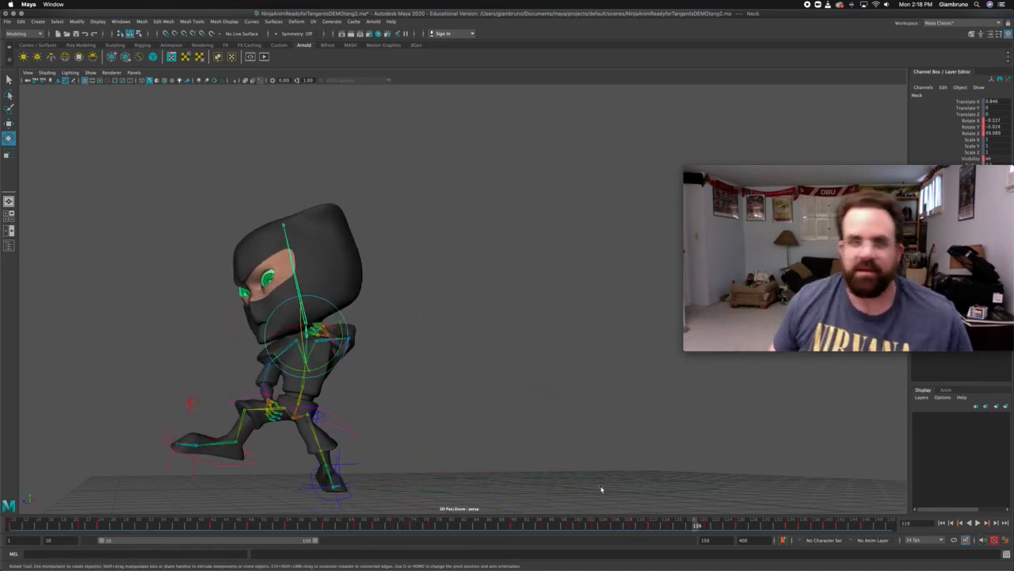
Switch to Chrome to view the SPLINED Character Animation assignment page.
mouse_move(2, 317)
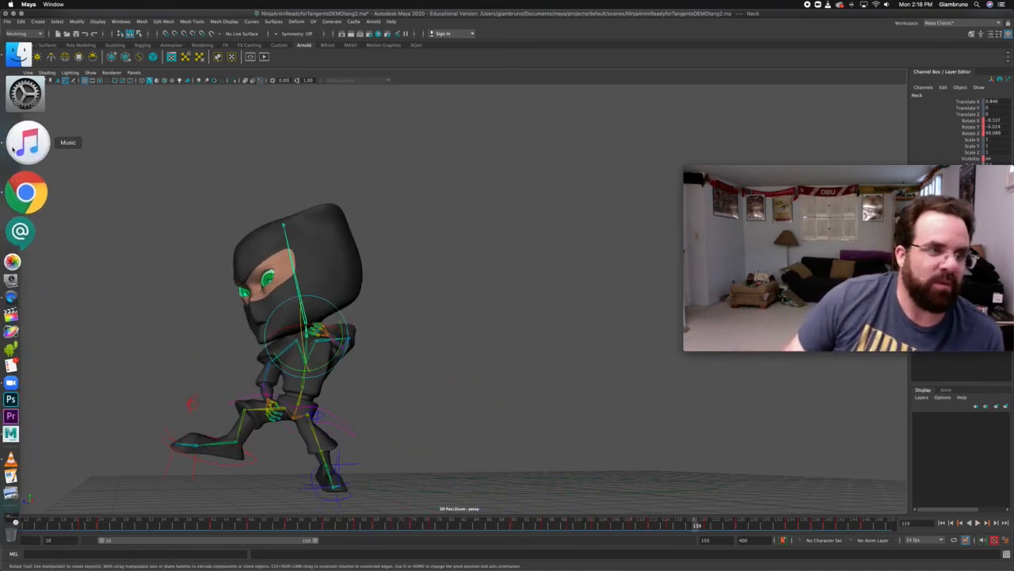
left_click(18, 168)
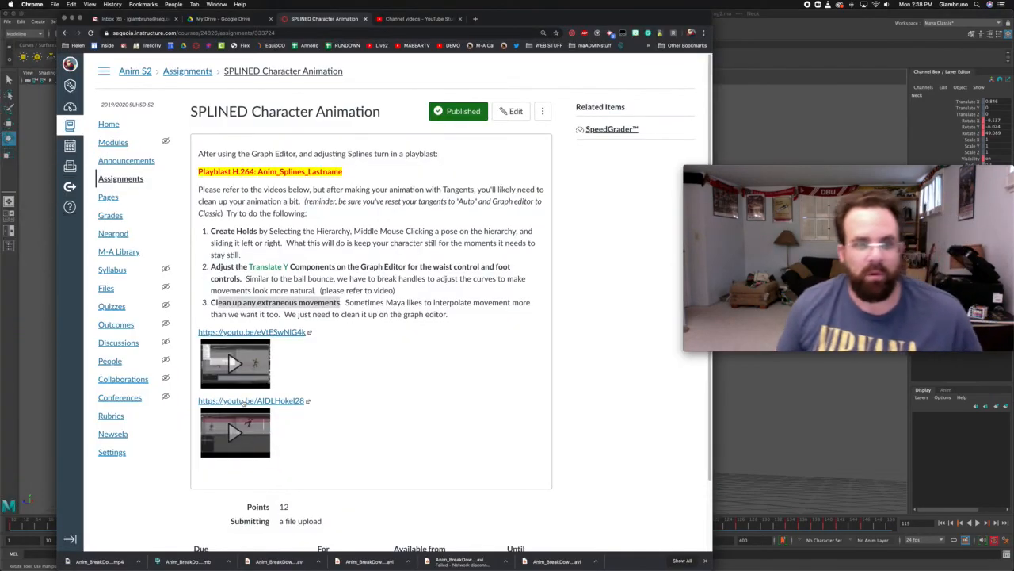